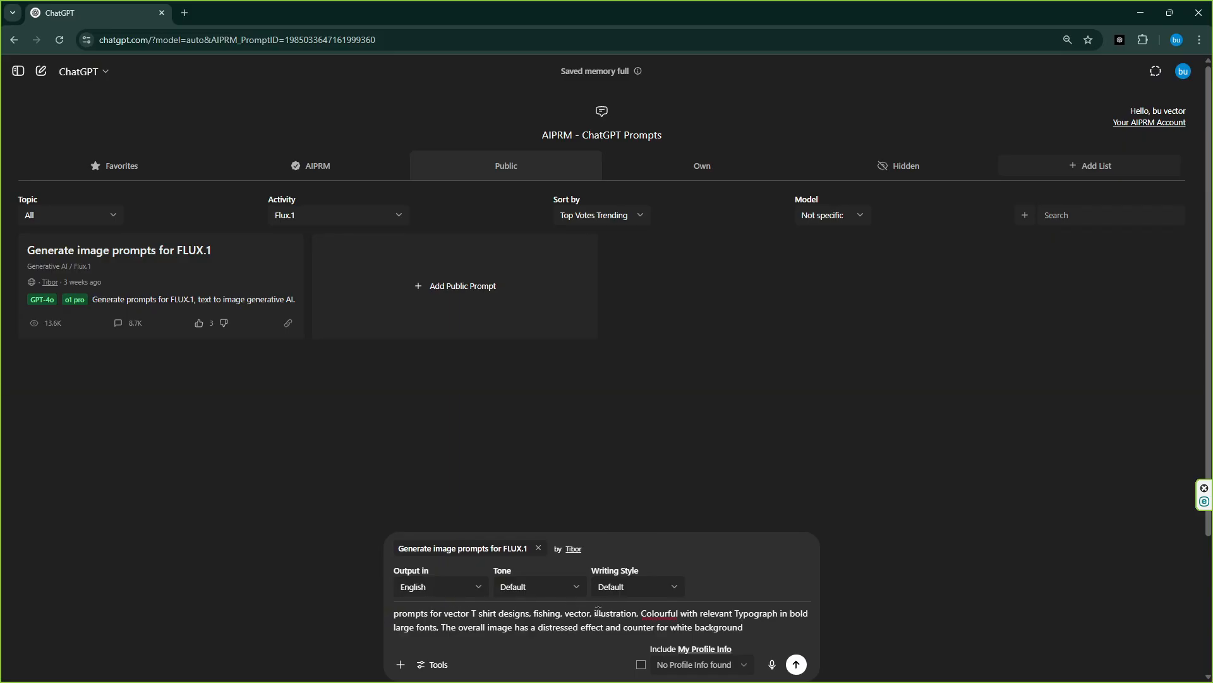
Step: Correct the spelling of "Colourful" to "Colorful" in the fishing T-shirt prompt request and submit it
{"action": "right_click", "coordinate": [653, 613]}
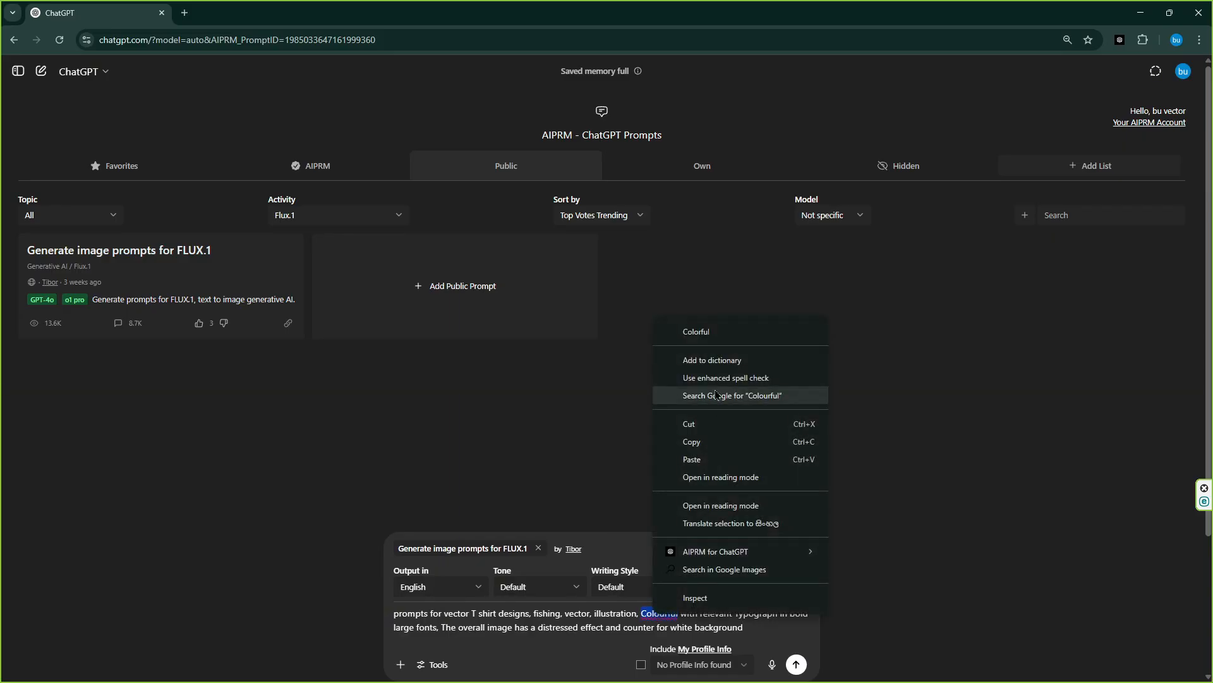
{"action": "left_click", "coordinate": [705, 335]}
{"action": "left_click_drag", "start_coordinate": [766, 628], "coordinate": [369, 617]}
{"action": "left_click", "coordinate": [539, 613]}
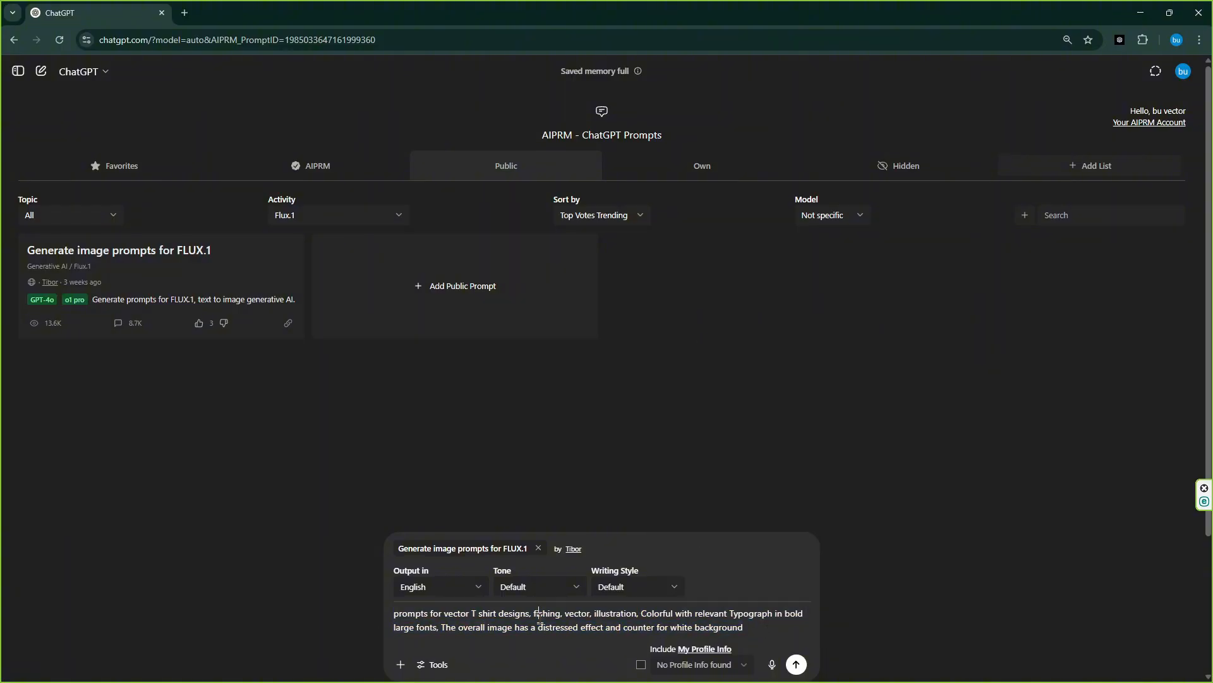
{"action": "left_click", "coordinate": [796, 663]}
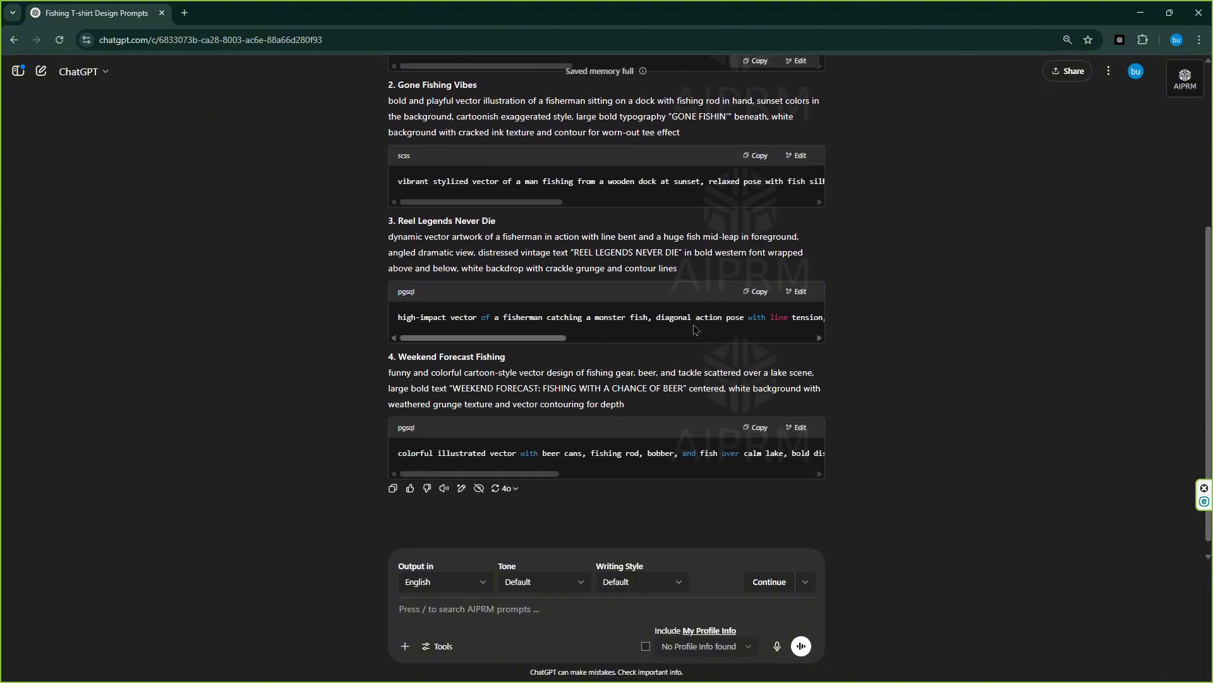
Step: Review the generated fishing prompts and copy the "Bass Catch Champion" image prompt
{"action": "scroll", "coordinate": [696, 324], "scroll_direction": "up", "scroll_amount": 5}
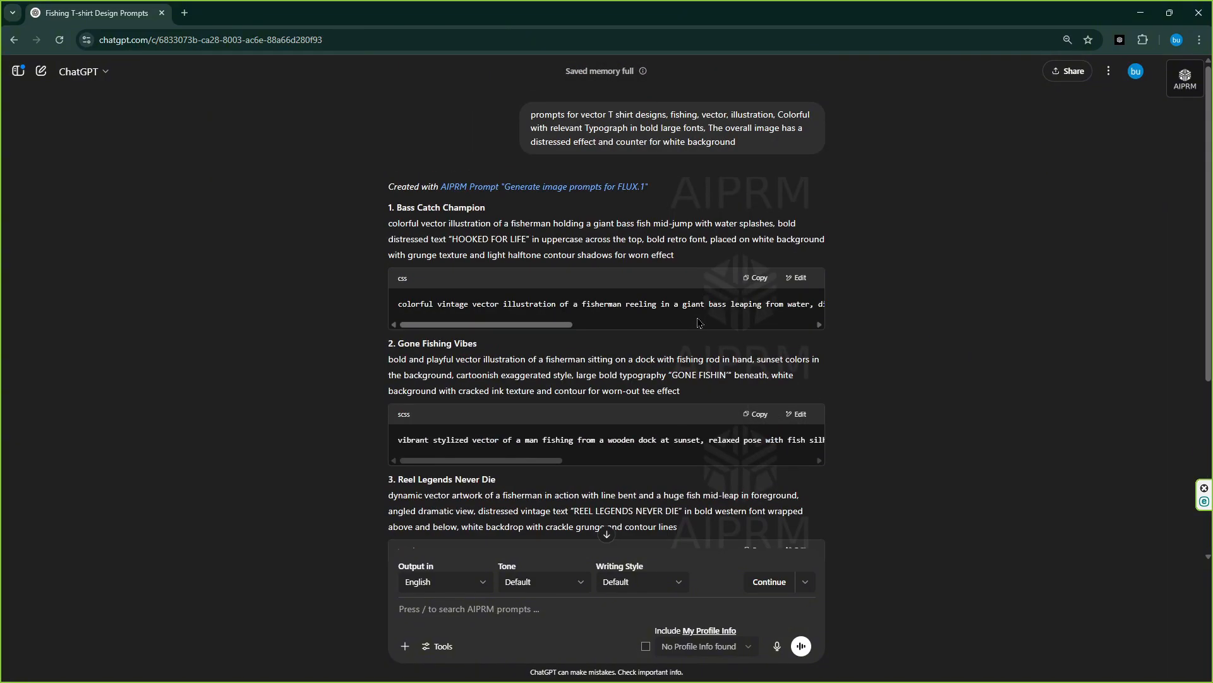
{"action": "scroll", "coordinate": [517, 303], "scroll_direction": "down", "scroll_amount": 4}
{"action": "scroll", "coordinate": [518, 308], "scroll_direction": "up", "scroll_amount": 4}
{"action": "left_click", "coordinate": [520, 302]}
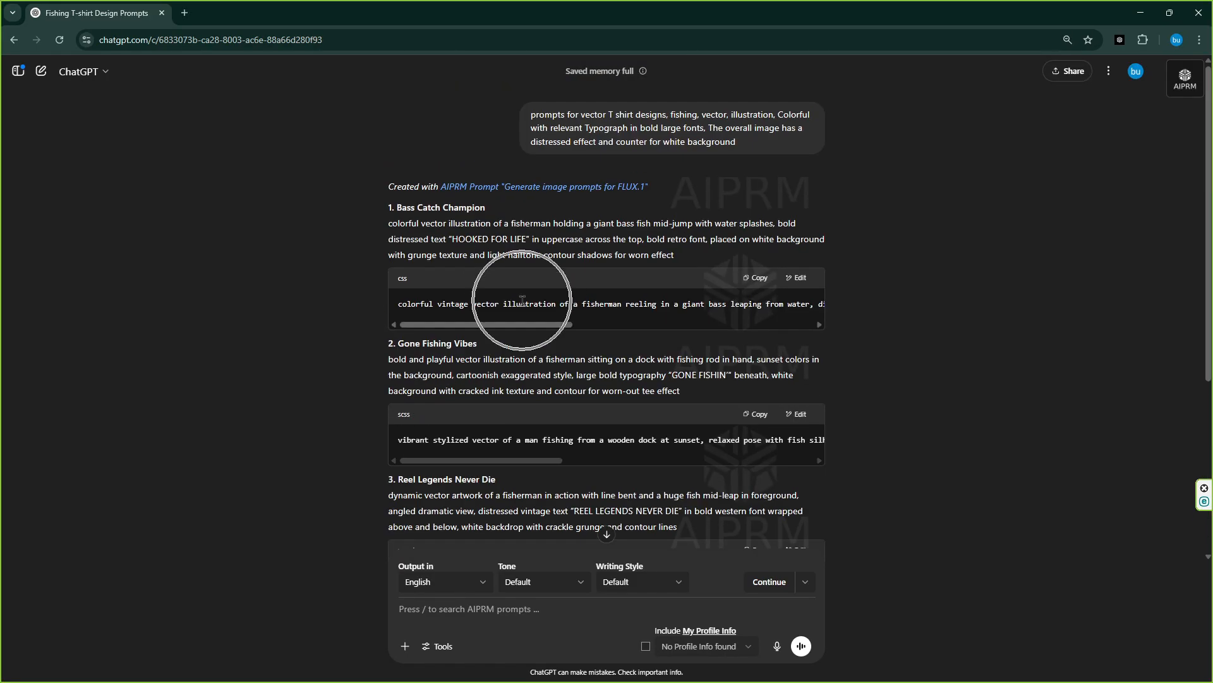
{"action": "left_click", "coordinate": [762, 279]}
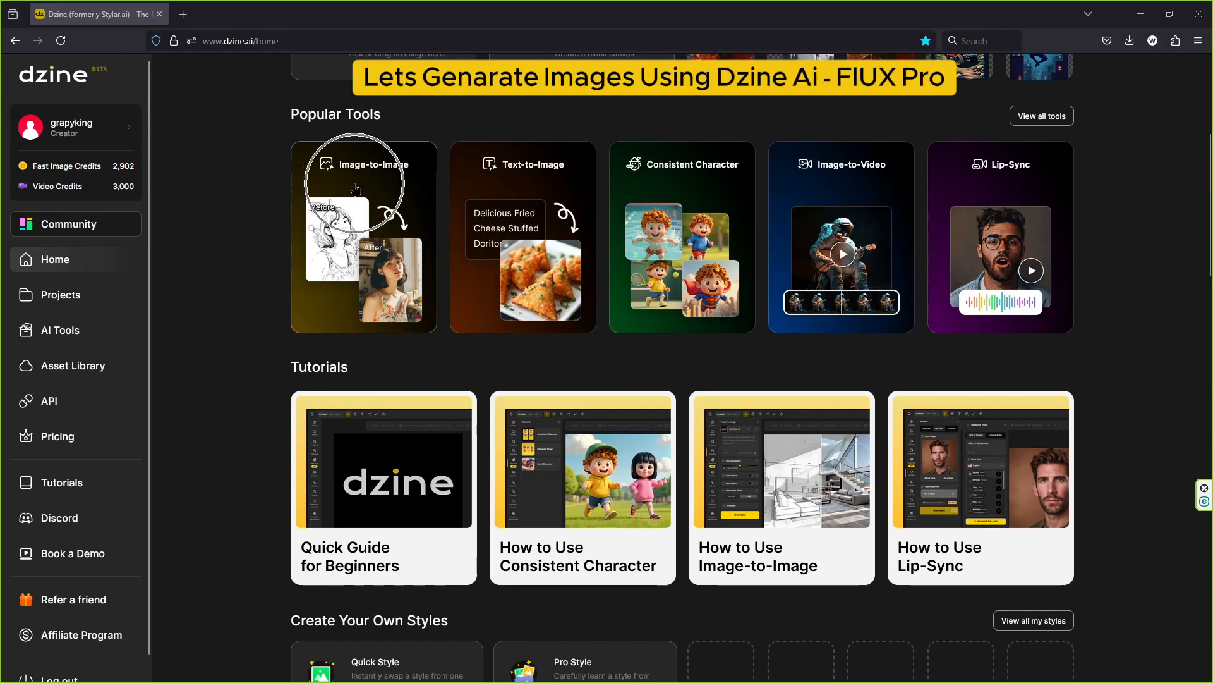
Step: In Dzine, open the Text-to-Image tool and choose the FLUX.1 style
{"action": "left_click", "coordinate": [528, 234]}
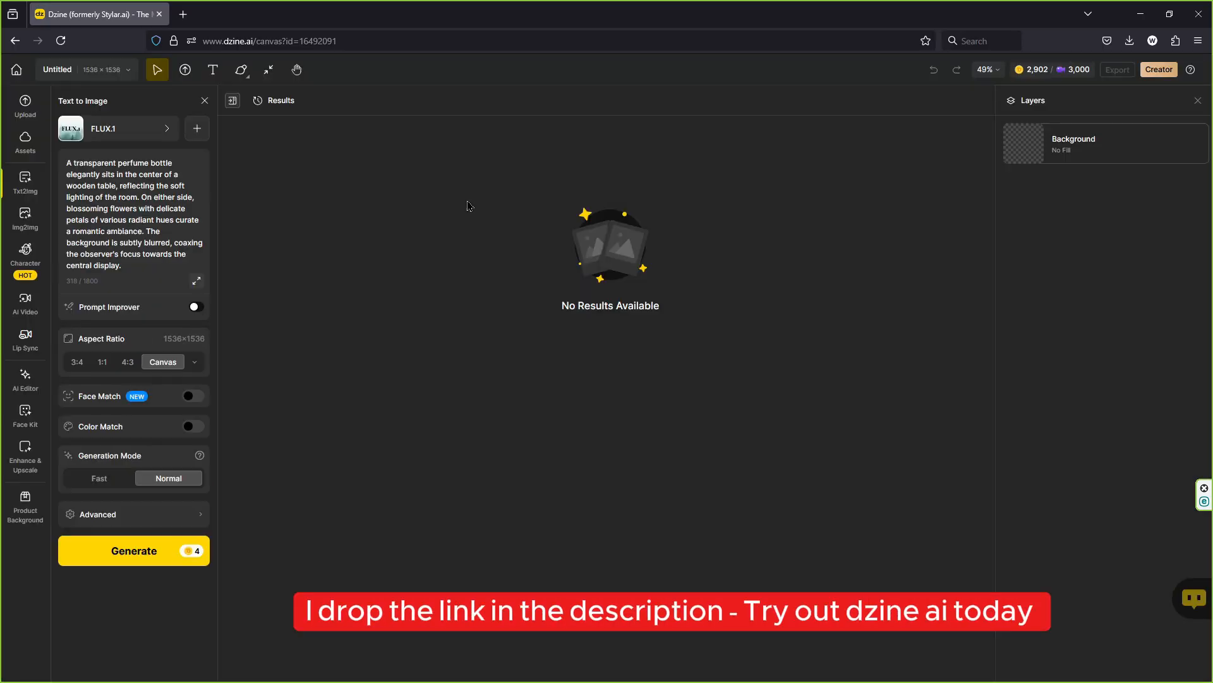
{"action": "left_click", "coordinate": [101, 131]}
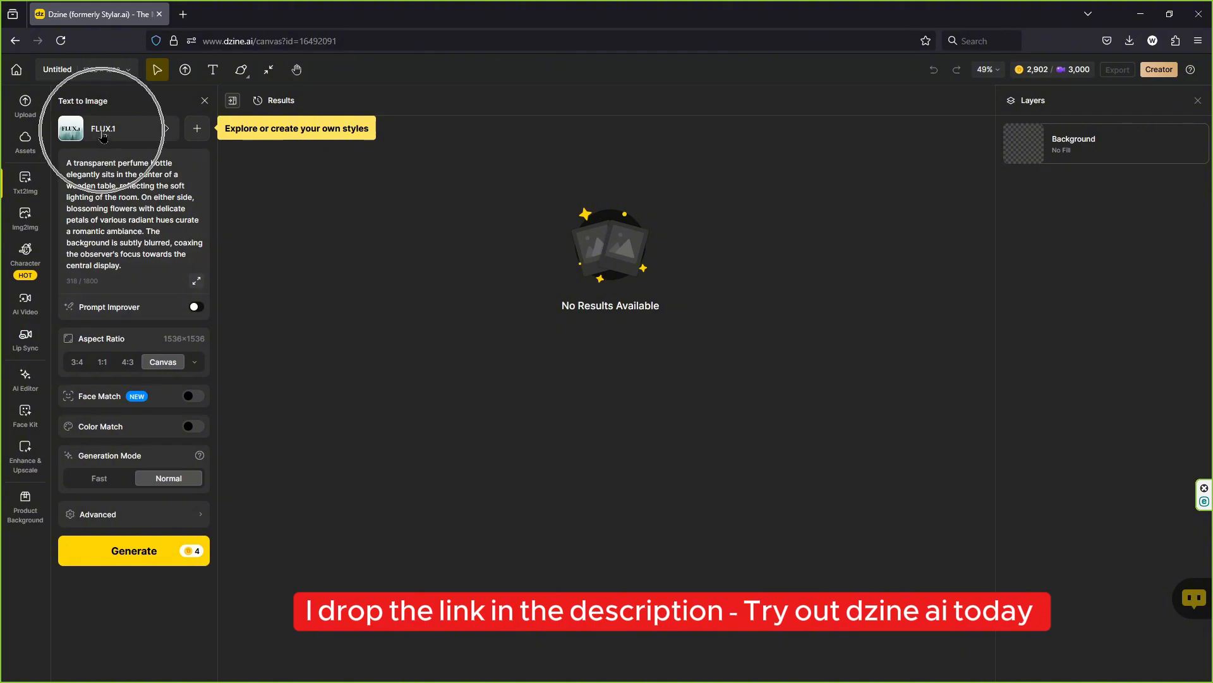
{"action": "left_click", "coordinate": [730, 370]}
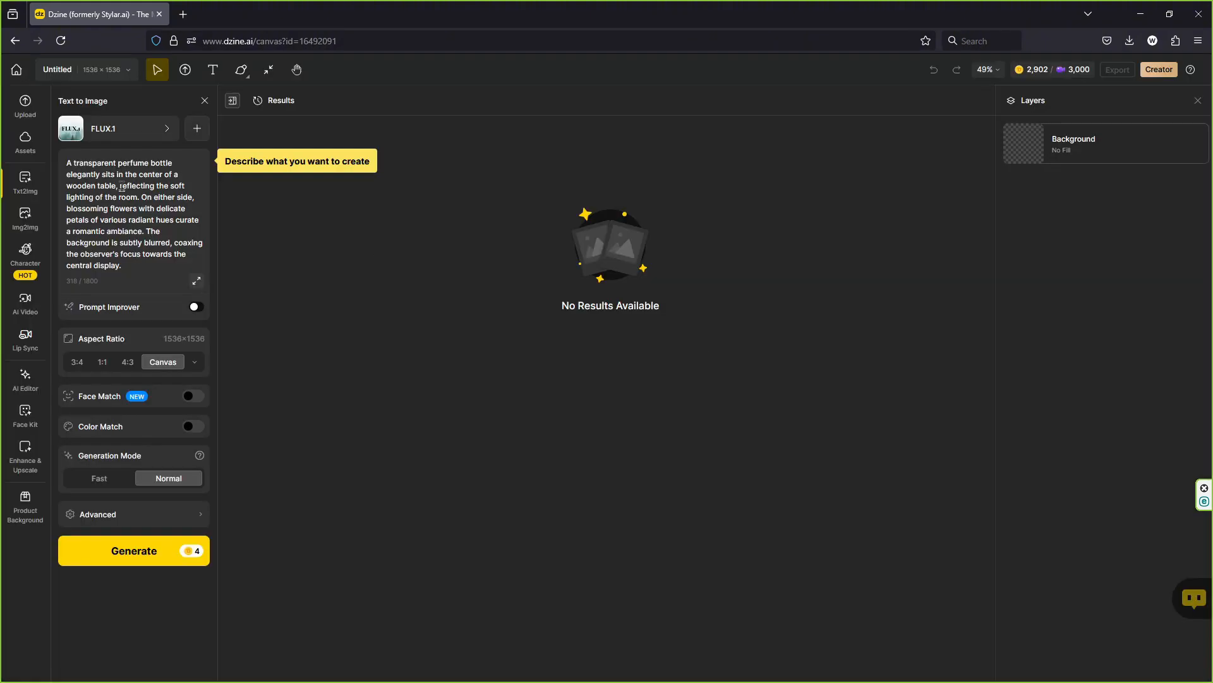
Step: Replace the sample perfume bottle prompt with the copied "HOOKED FOR LIFE" fisherman prompt
{"action": "left_click", "coordinate": [89, 175]}
{"action": "key", "text": "ctrl+a"}
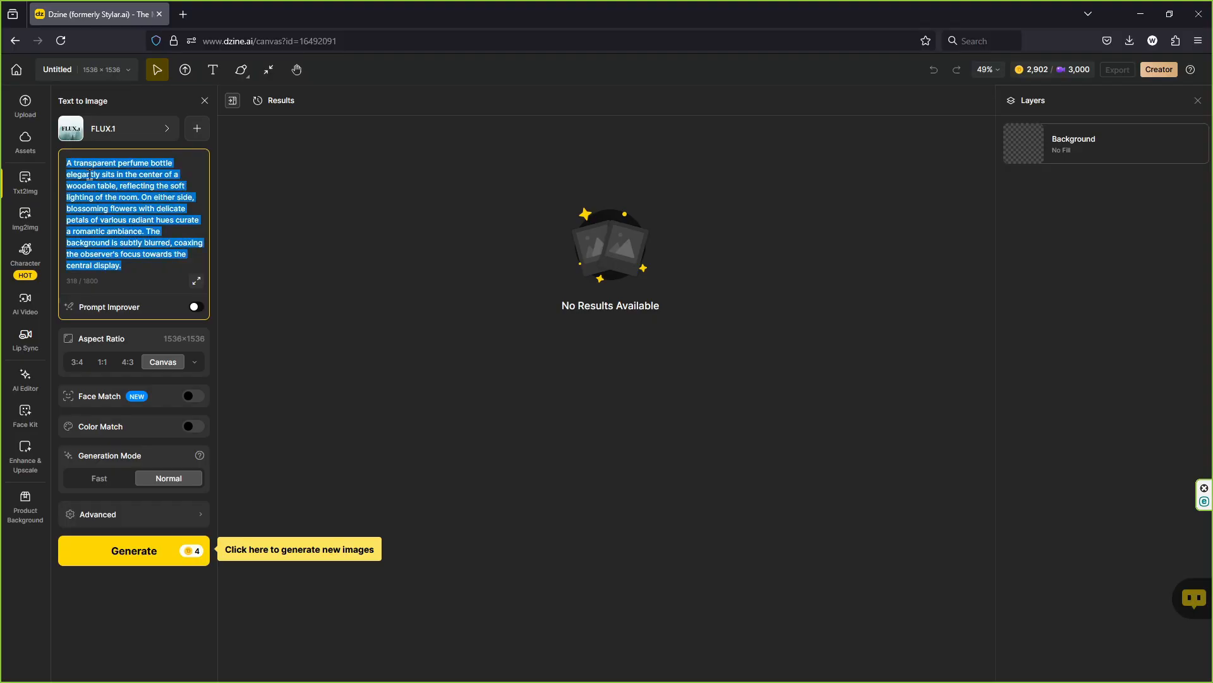
{"action": "right_click", "coordinate": [92, 177]}
{"action": "left_click", "coordinate": [137, 290]}
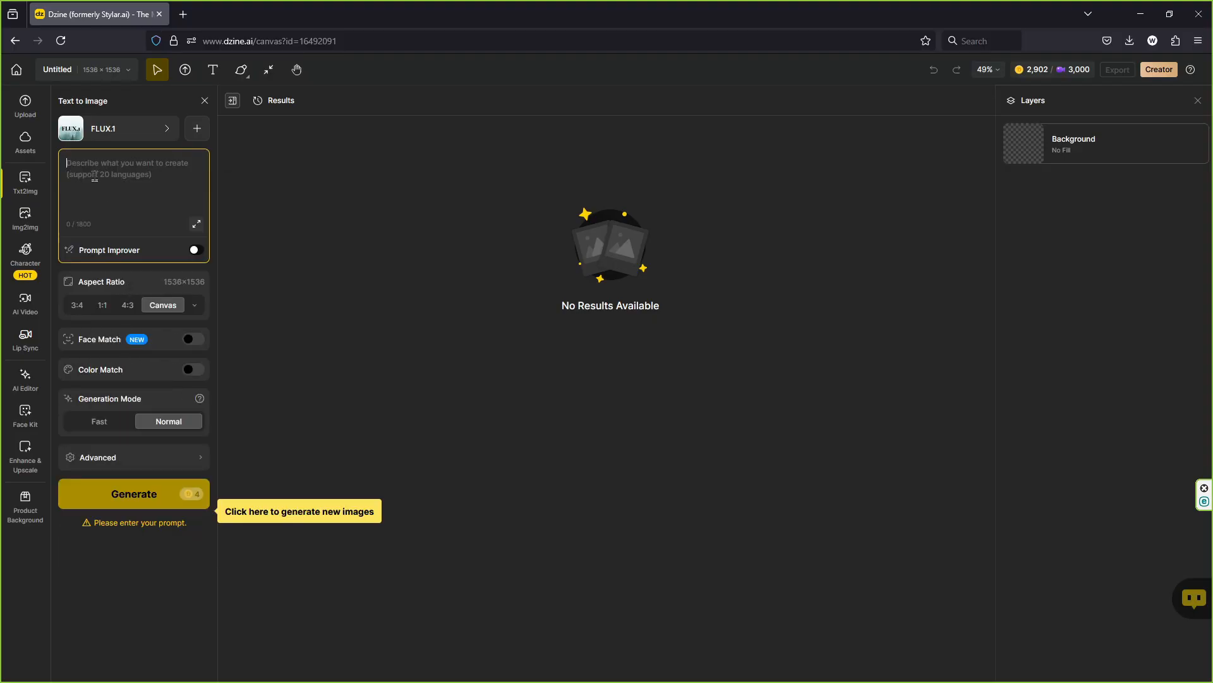
{"action": "right_click", "coordinate": [87, 176]}
{"action": "left_click", "coordinate": [140, 269]}
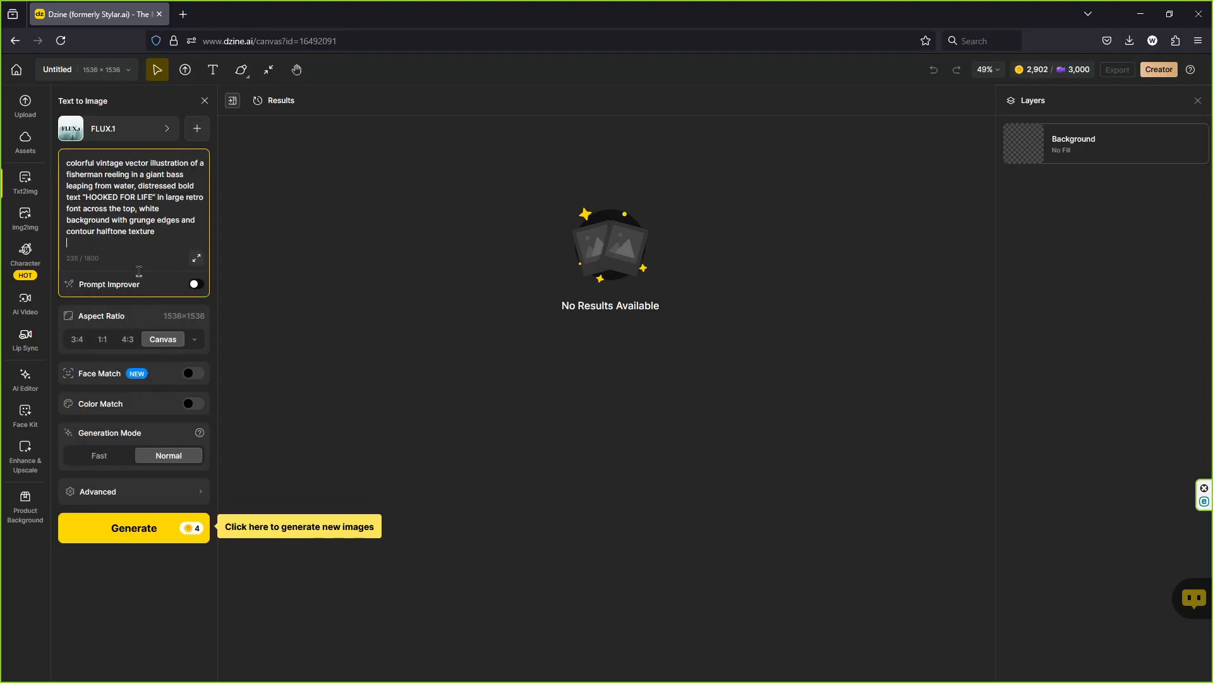
Step: Set the aspect ratio to 5:6 (1280×1536 pixels) and generate the "HOOKED FOR LIFE" images
{"action": "left_click", "coordinate": [194, 339]}
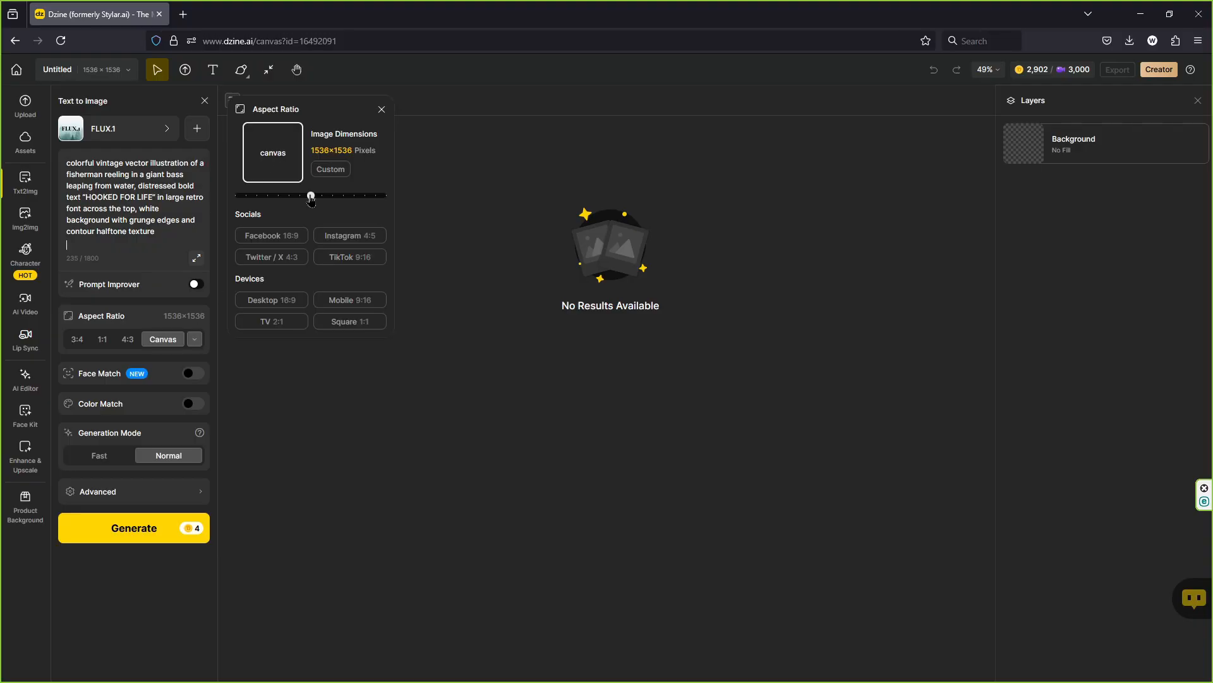
{"action": "mouse_move", "coordinate": [310, 195]}
{"action": "left_mouse_down"}
{"action": "mouse_move", "coordinate": [373, 198]}
{"action": "mouse_move", "coordinate": [298, 199]}
{"action": "left_mouse_up"}
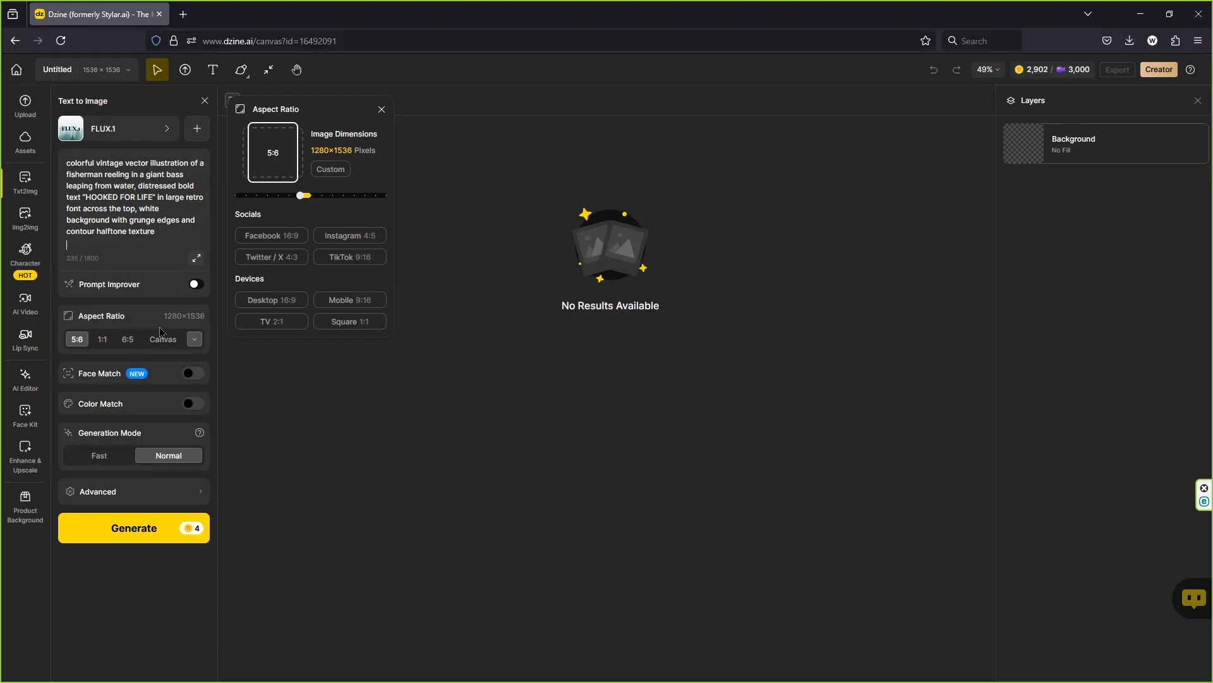
{"action": "left_click", "coordinate": [163, 534]}
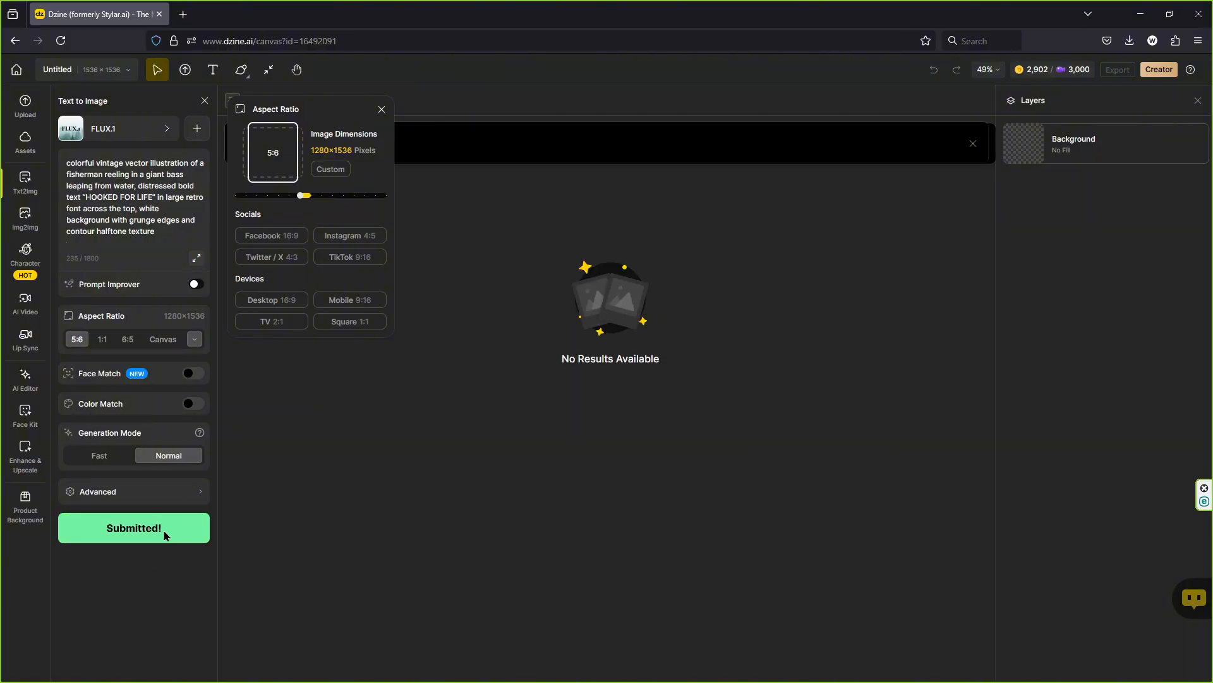
{"action": "left_click", "coordinate": [382, 111]}
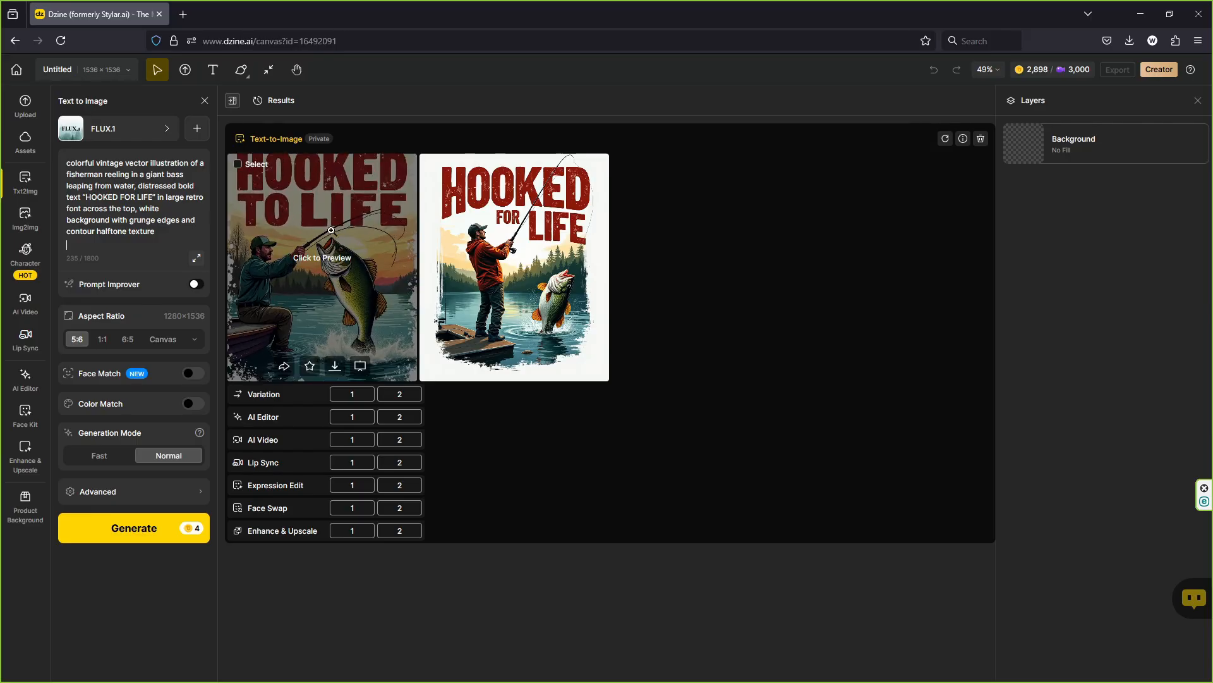
Step: Preview the two generated "HOOKED" fishing designs at full size and close the preview
{"action": "left_click", "coordinate": [348, 260]}
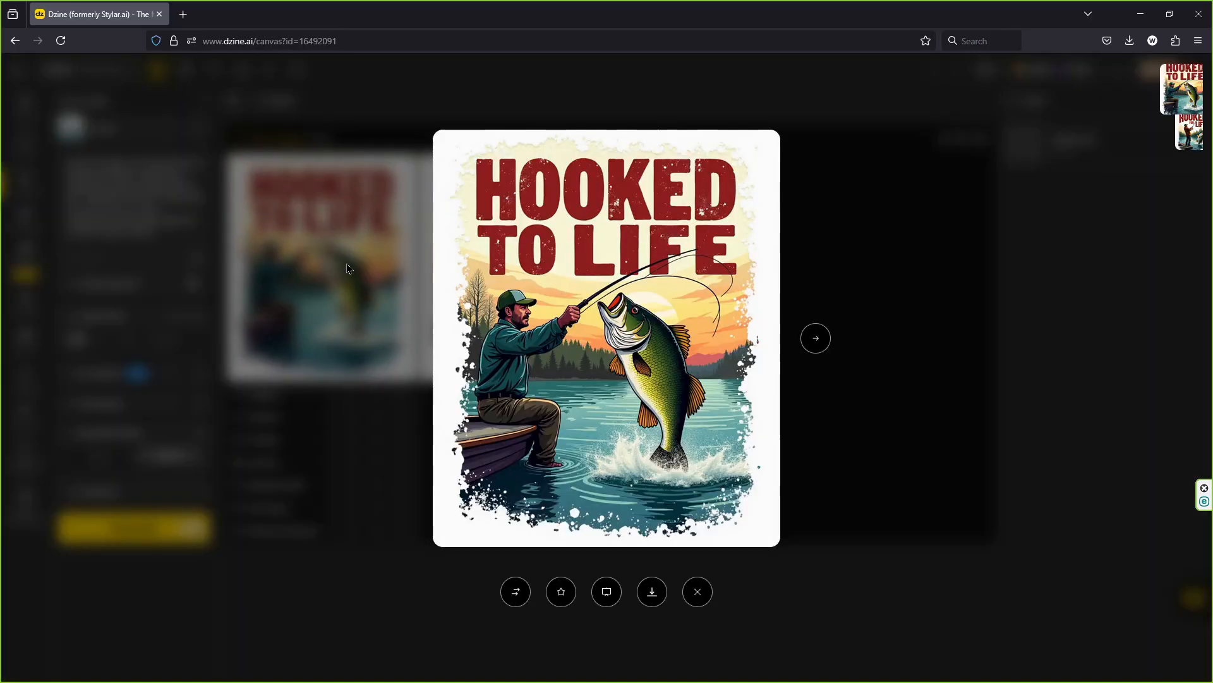
{"action": "left_click", "coordinate": [816, 338]}
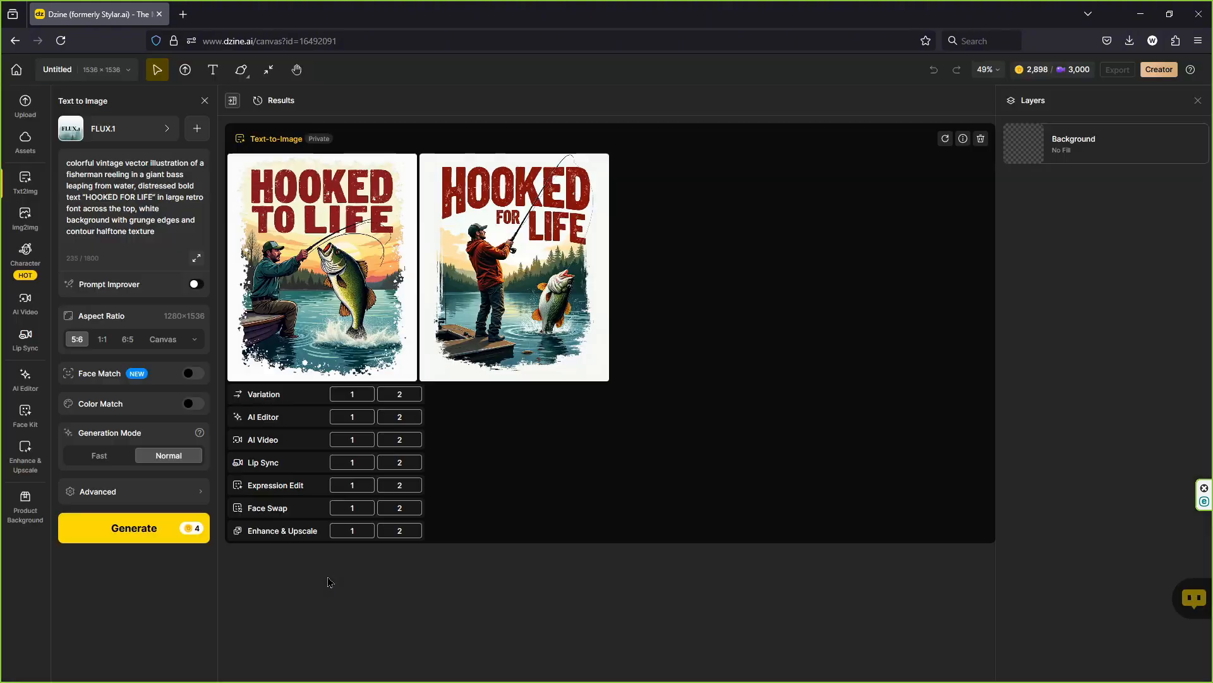
{"action": "left_click", "coordinate": [329, 580]}
Step: Switch to ChatGPT, copy the "Gone Fishing Vibes" image prompt and return to Dzine
{"action": "key", "text": "alt+Tab"}
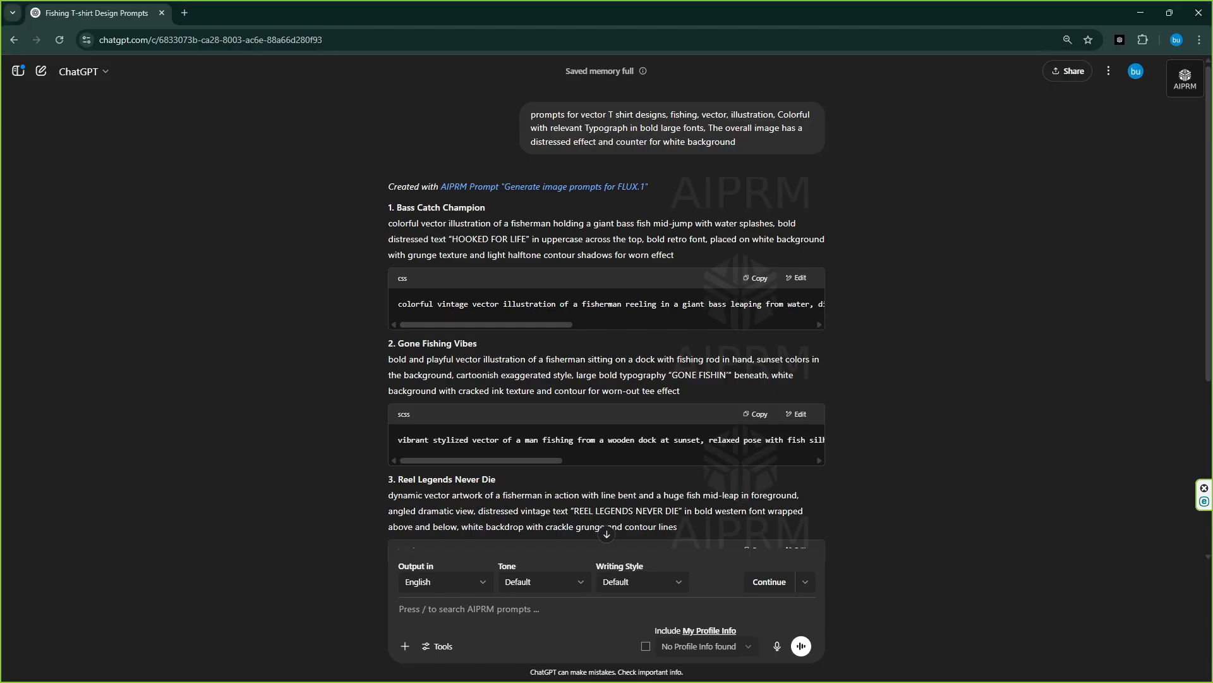
{"action": "left_click", "coordinate": [761, 414]}
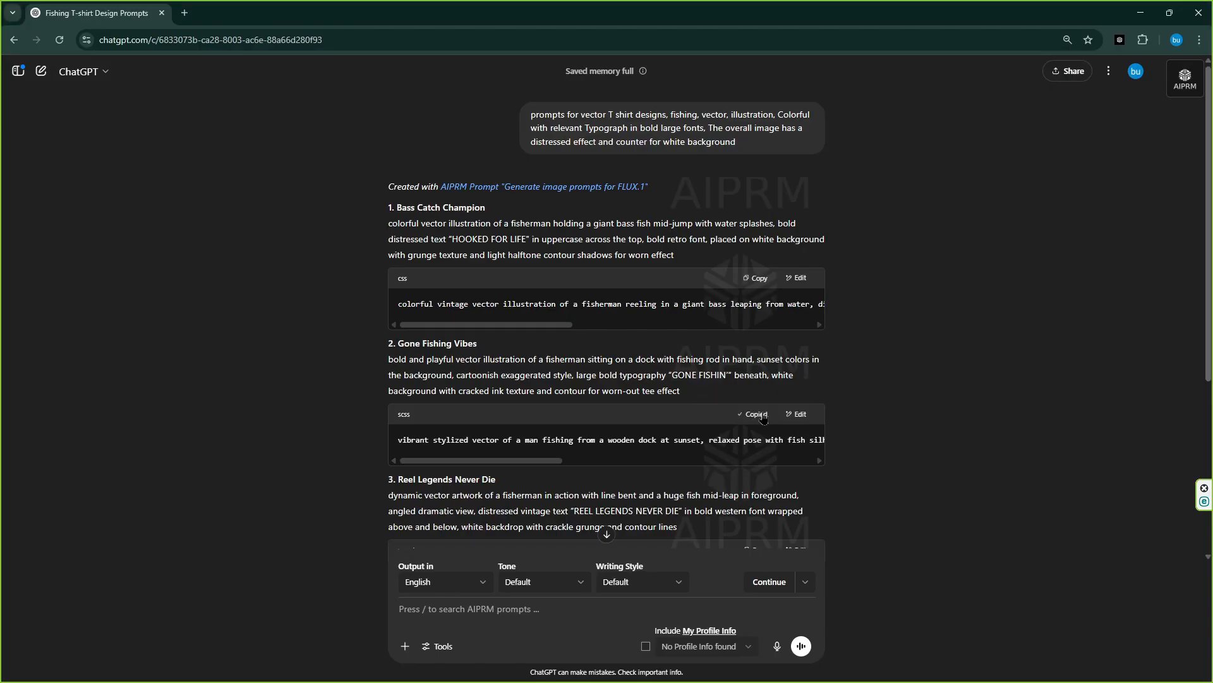
{"action": "key", "text": "alt+Tab"}
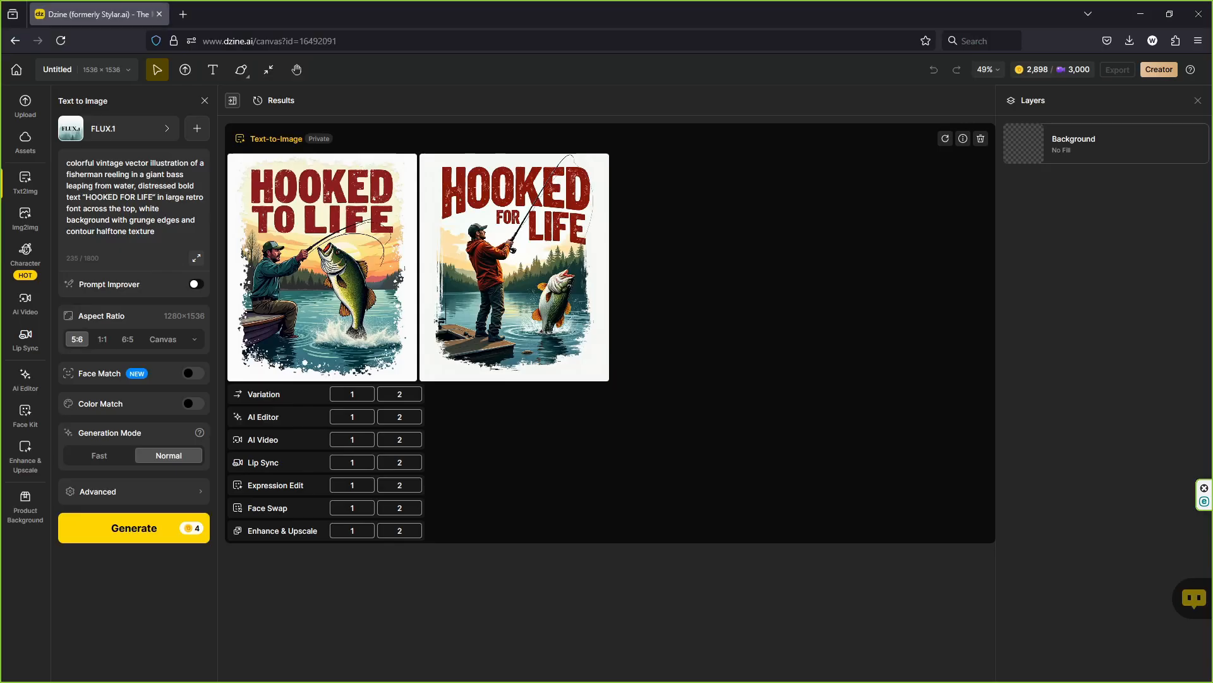
Step: Replace the image prompt with the copied "GONE FISHIN'" prompt and generate the images
{"action": "left_click", "coordinate": [130, 246]}
{"action": "key", "text": "ctrl+a"}
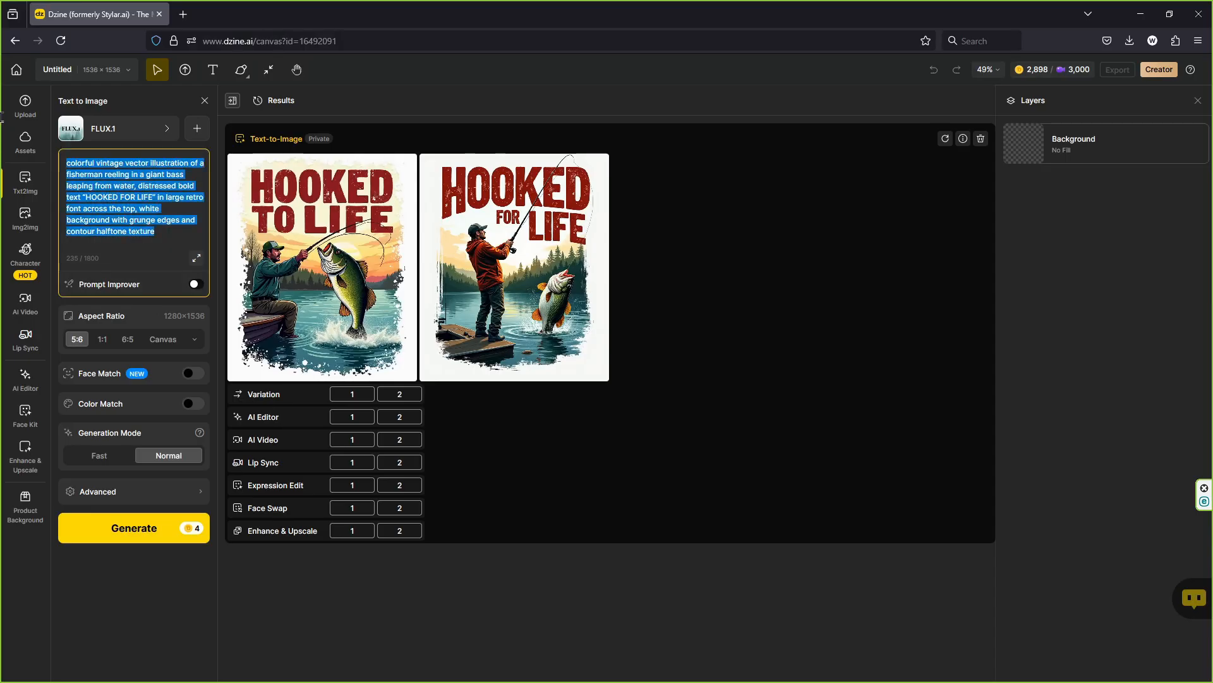
{"action": "key", "text": "BackSpace"}
{"action": "right_click", "coordinate": [82, 164]}
{"action": "left_click", "coordinate": [137, 268]}
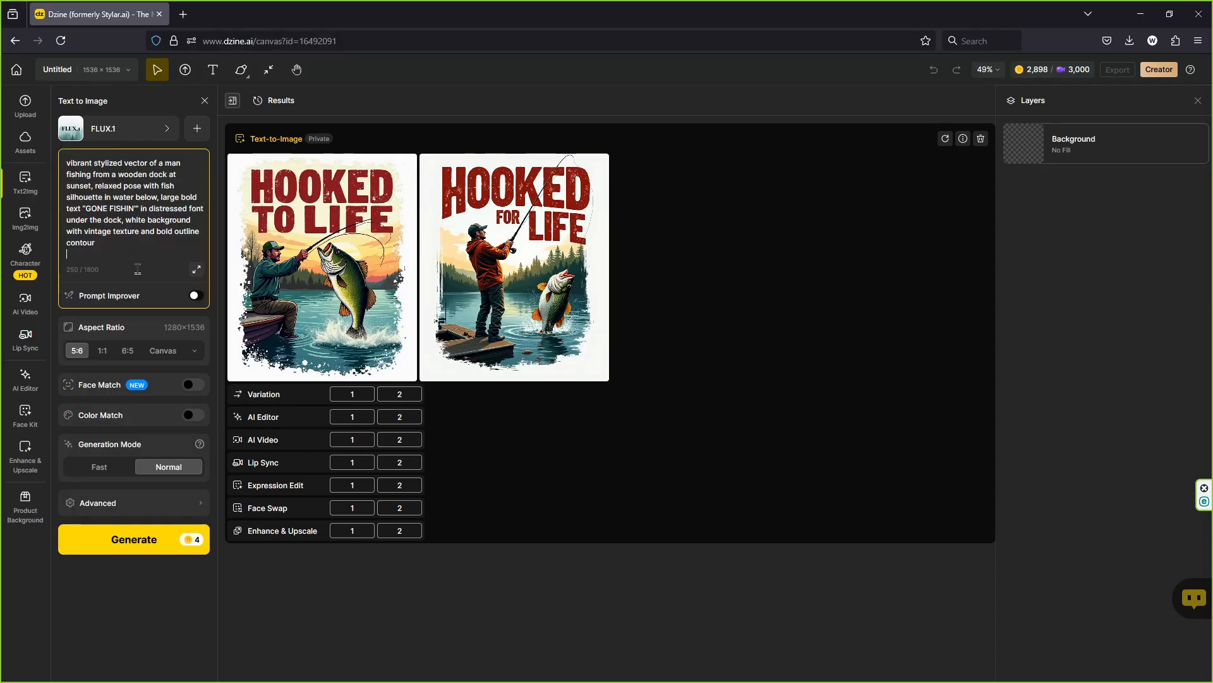
{"action": "left_click", "coordinate": [130, 539]}
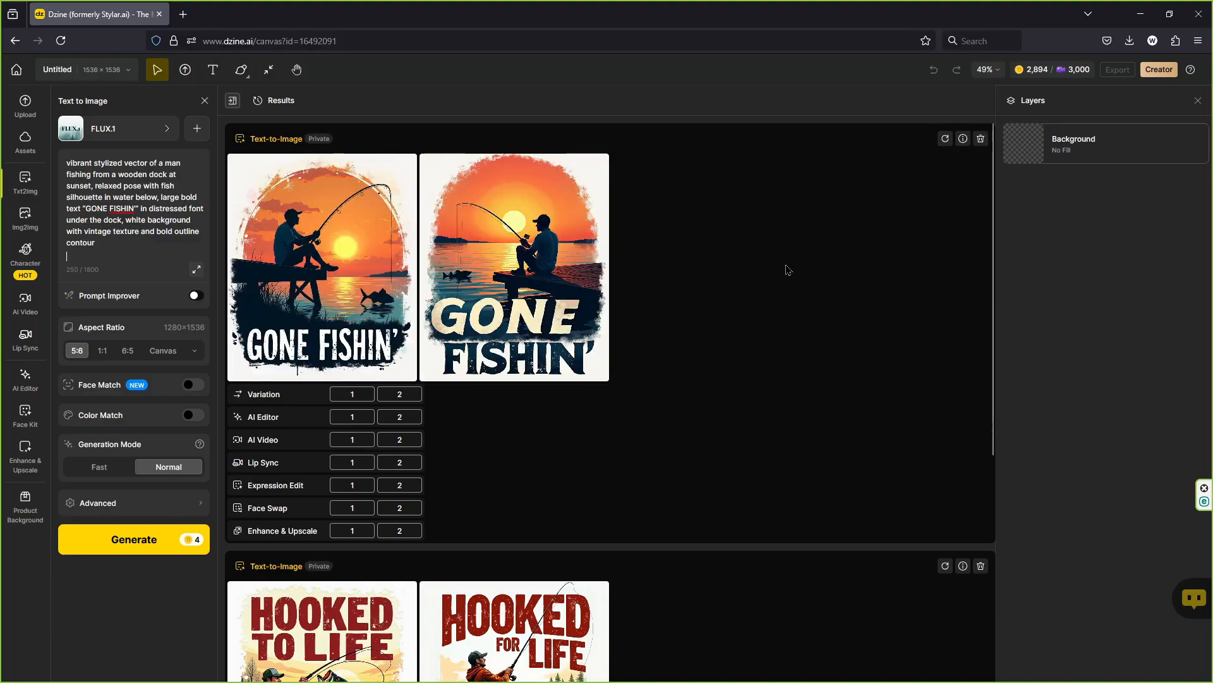
Step: Switch to ChatGPT and copy the "Reel Legends Never Die" image prompt
{"action": "mouse_move", "coordinate": [319, 289]}
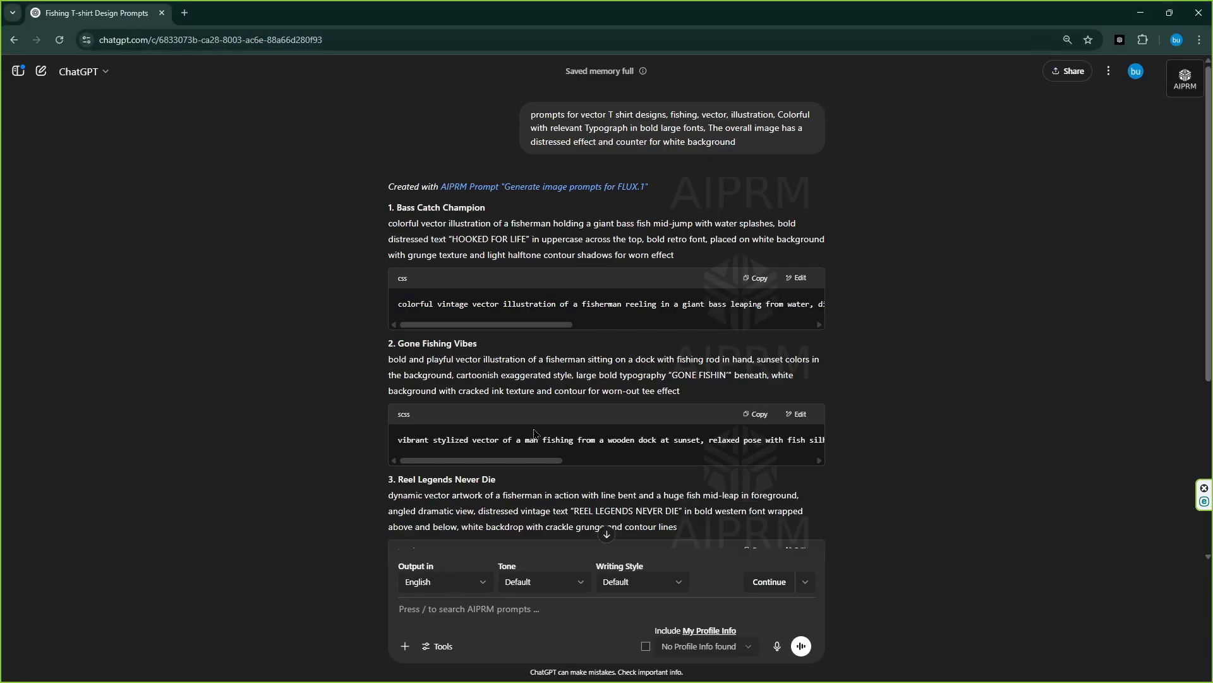
{"action": "scroll", "coordinate": [715, 322], "scroll_direction": "down", "scroll_amount": 5}
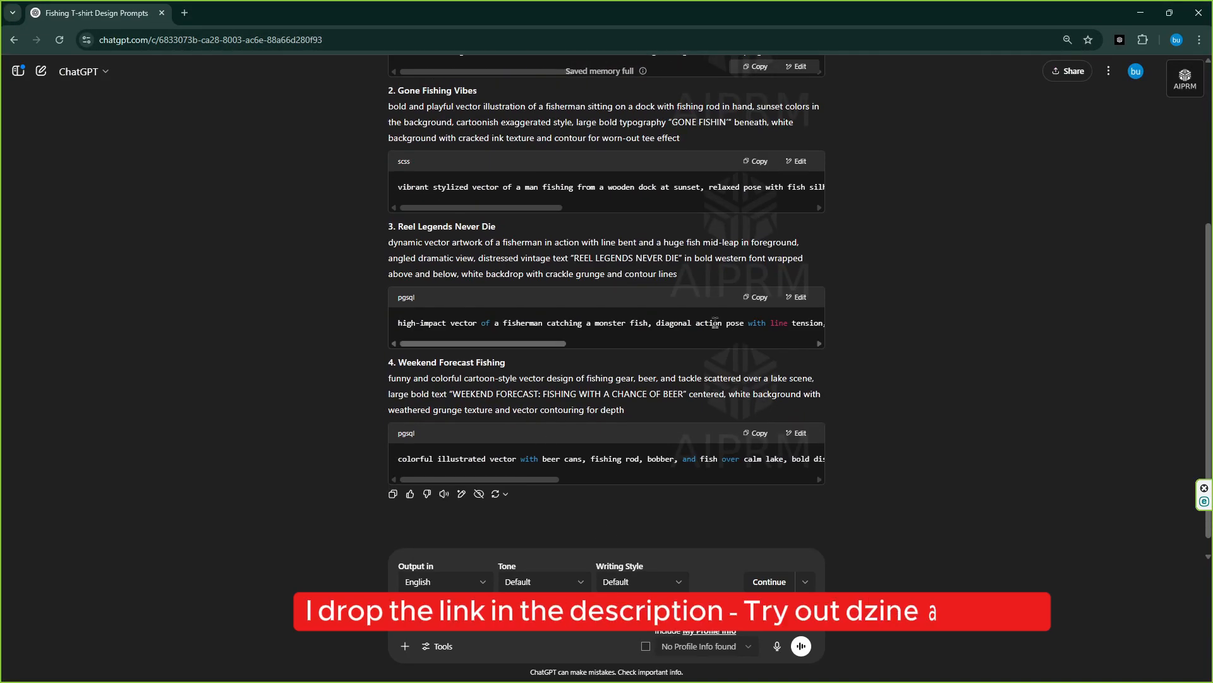
{"action": "left_click", "coordinate": [754, 297]}
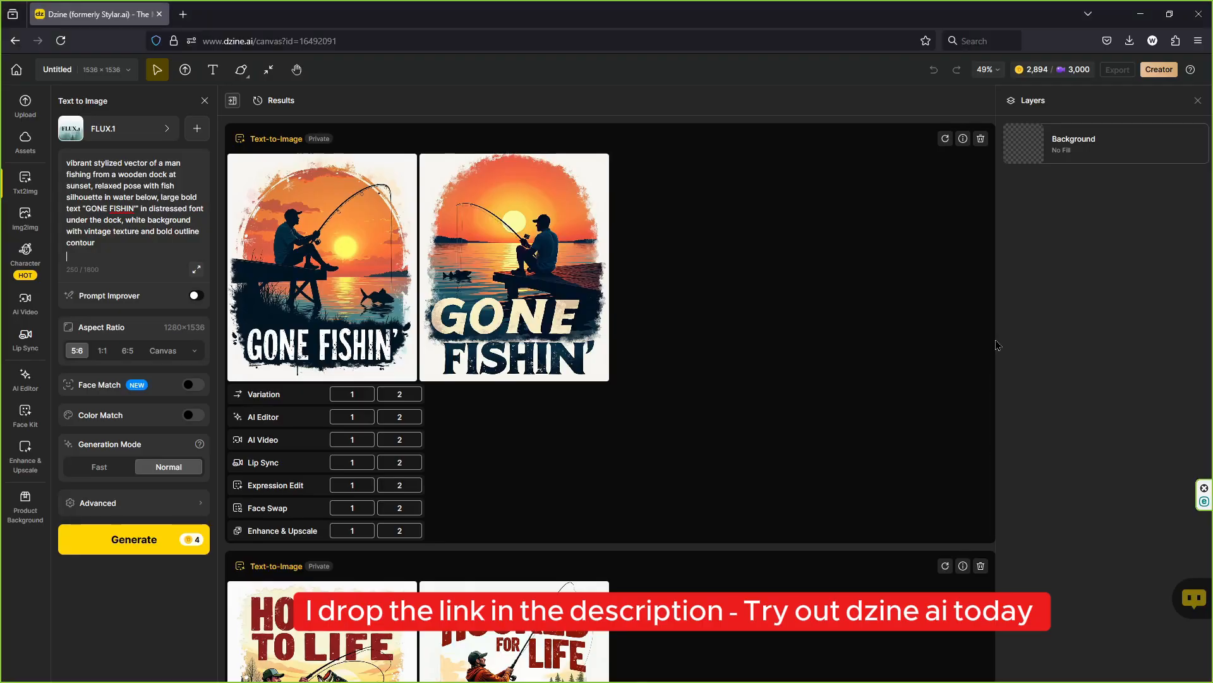
Step: In Dzine, replace the image prompt with the copied "REEL LEGENDS NEVER DIE" prompt and generate the images
{"action": "key", "text": "ctrl+a"}
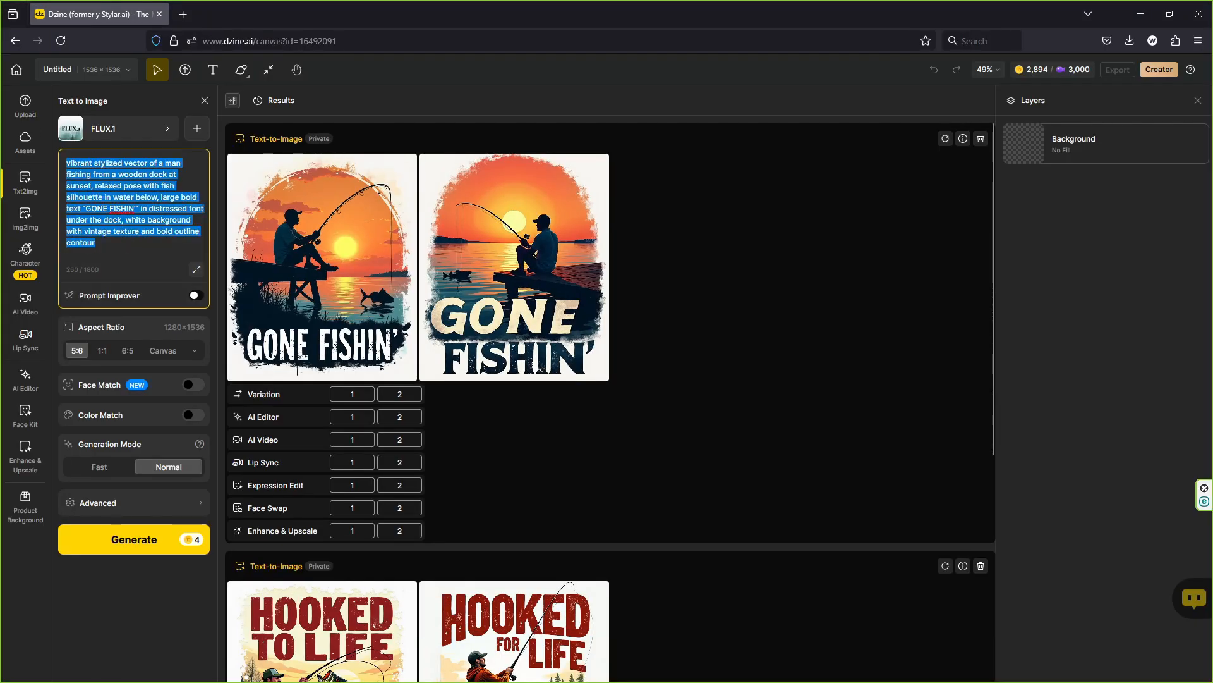
{"action": "key", "text": "BackSpace"}
{"action": "key", "text": "ctrl+v"}
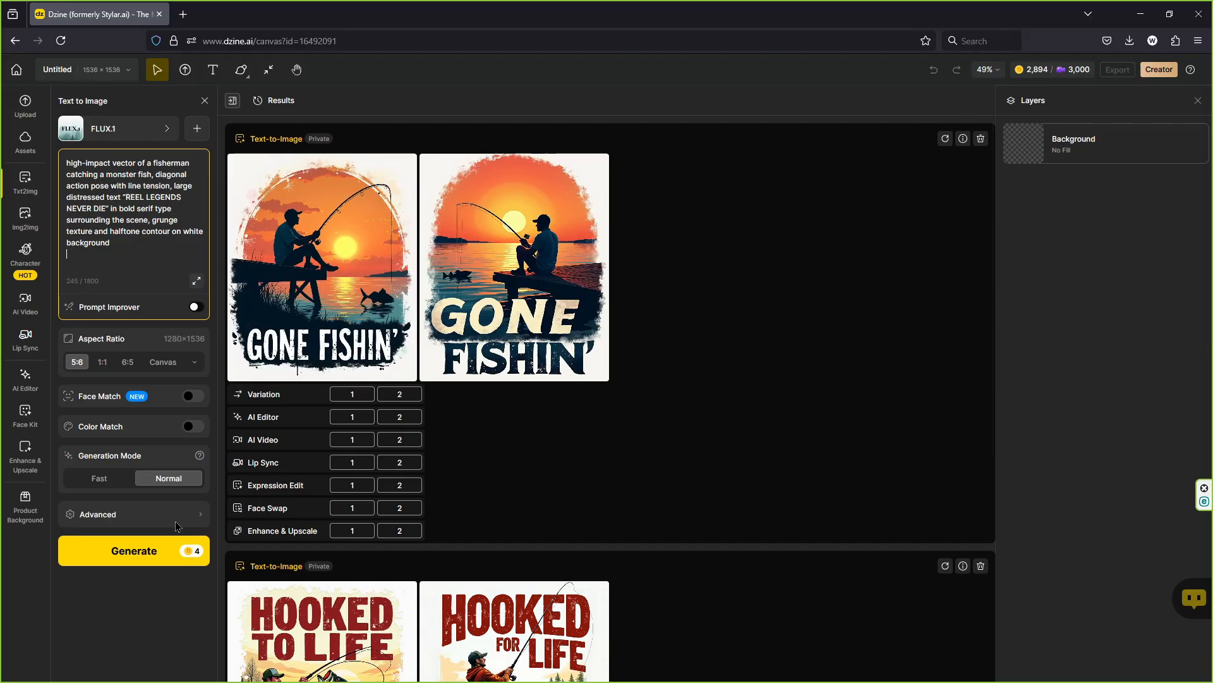
{"action": "left_click", "coordinate": [140, 559]}
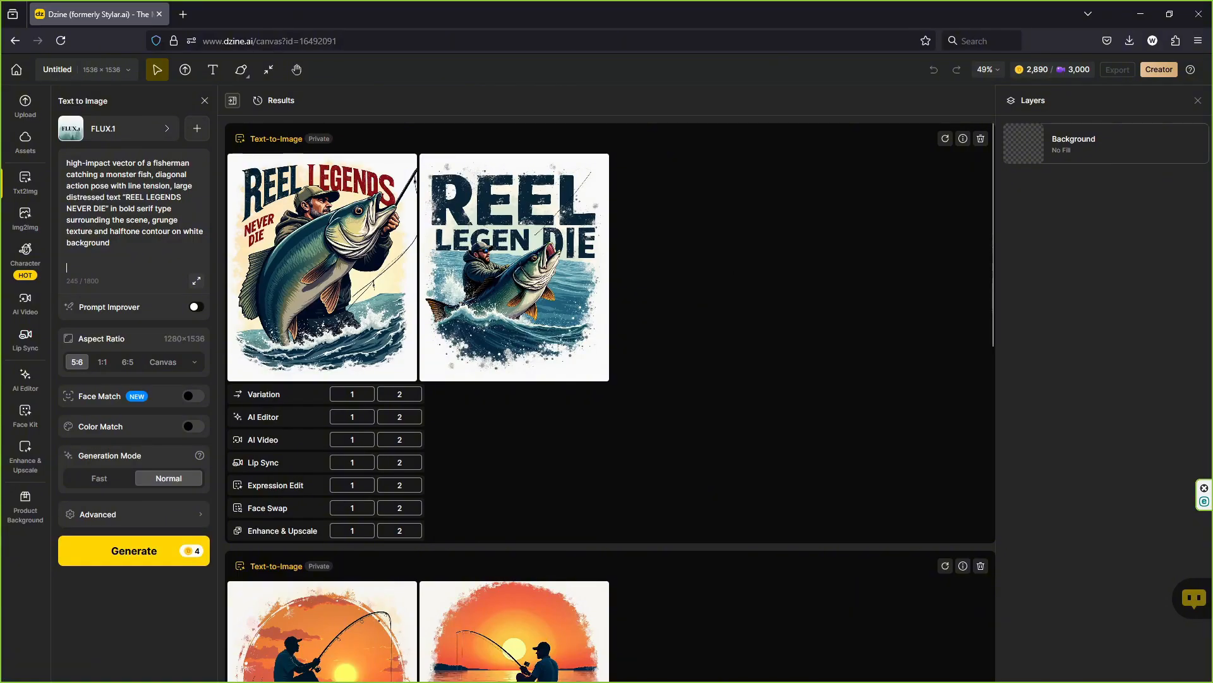
Step: Switch to ChatGPT, copy the "Weekend Forecast Fishing" image prompt and minimize its window to return to Dzine
{"action": "key", "text": "alt+Tab"}
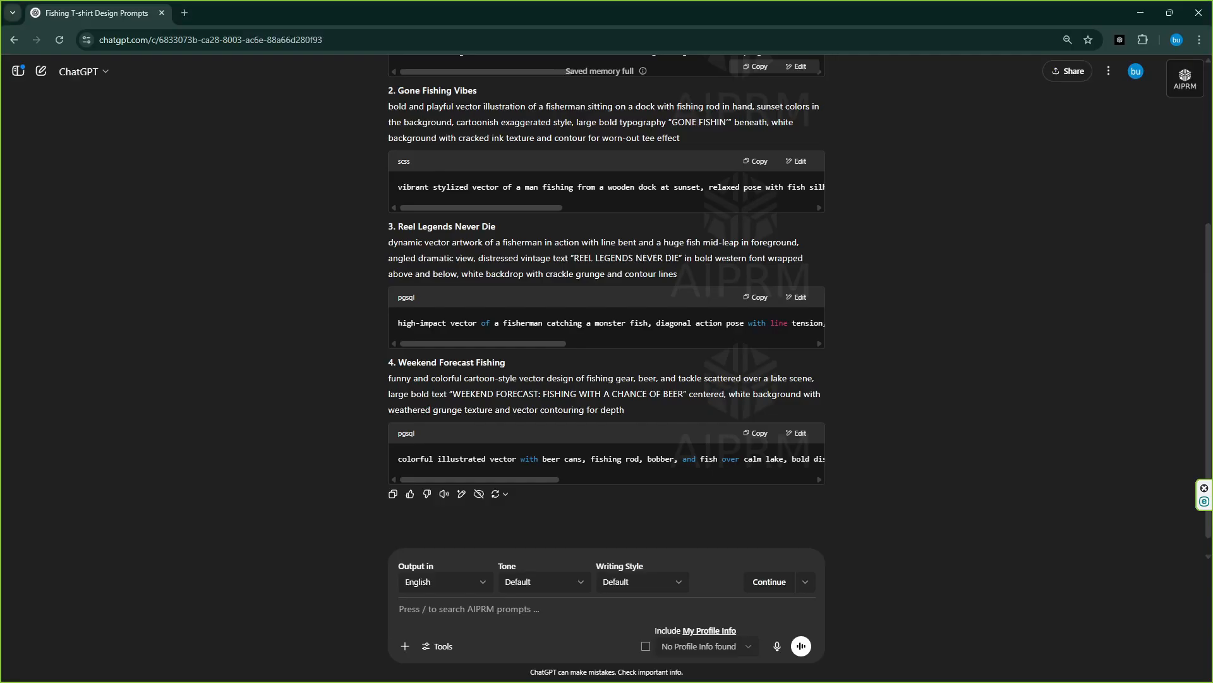
{"action": "left_click", "coordinate": [760, 437]}
{"action": "left_click", "coordinate": [1141, 13]}
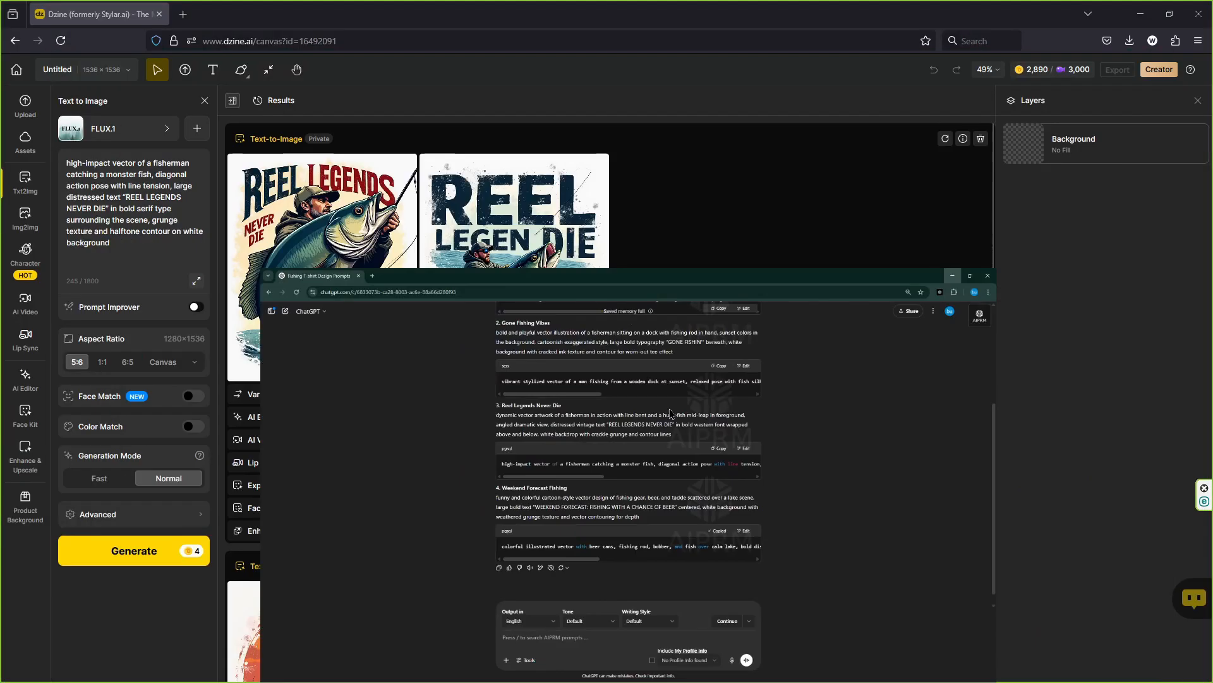
Step: Replace the image prompt with the copied "WEEKEND FORECAST: FISHING WITH A CHANCE OF BEER" prompt and generate the images
{"action": "left_click_drag", "start_coordinate": [144, 254], "coordinate": [1, 120]}
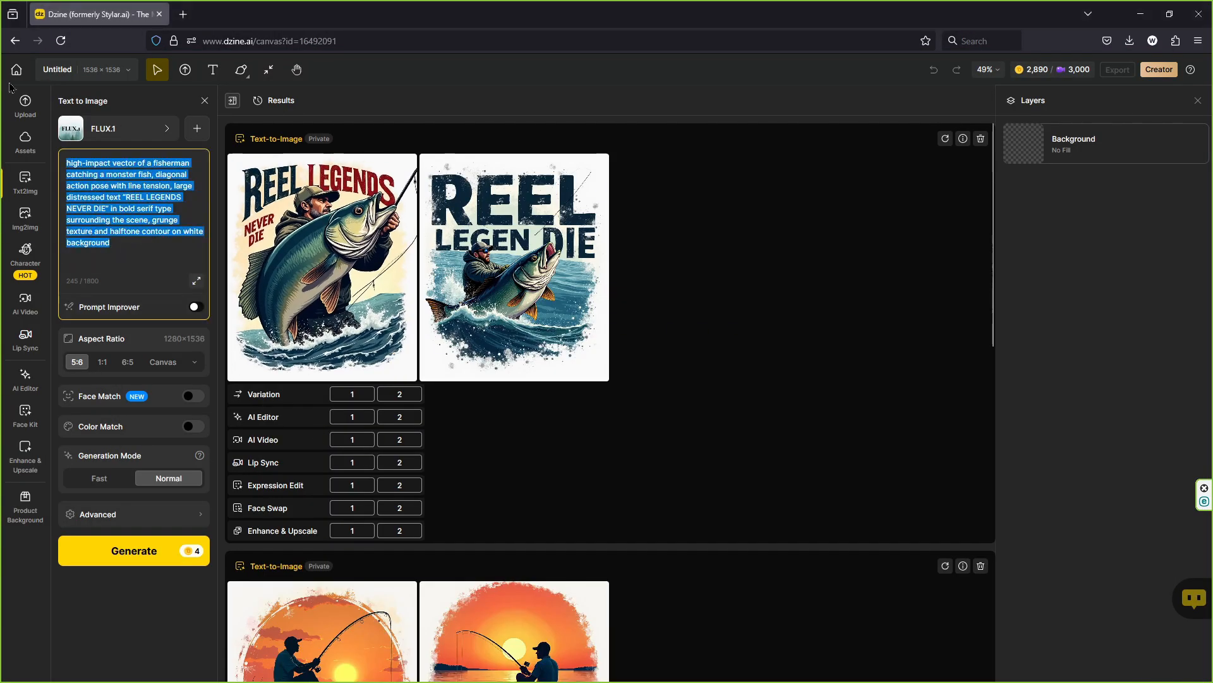
{"action": "key", "text": "BackSpace"}
{"action": "key", "text": "ctrl+v"}
{"action": "left_click", "coordinate": [134, 560]}
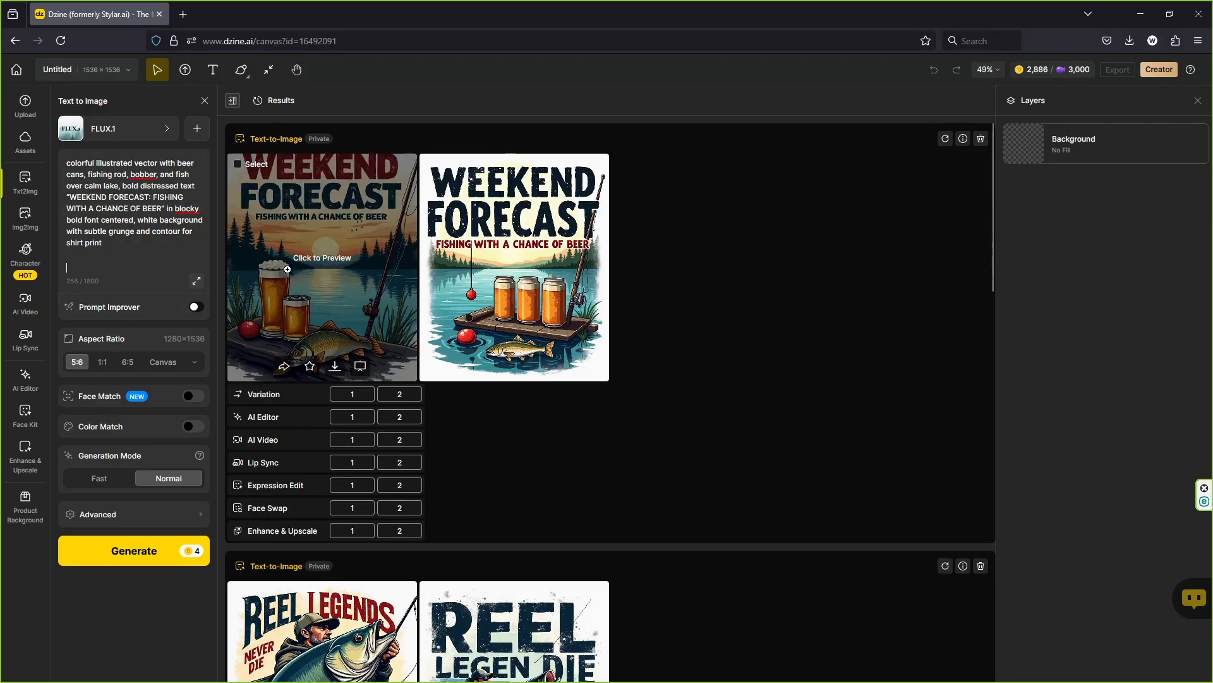
Step: Preview the generated Weekend Forecast designs and browse through the earlier results to the last "HOOKED FOR LIFE" image
{"action": "left_click", "coordinate": [398, 360]}
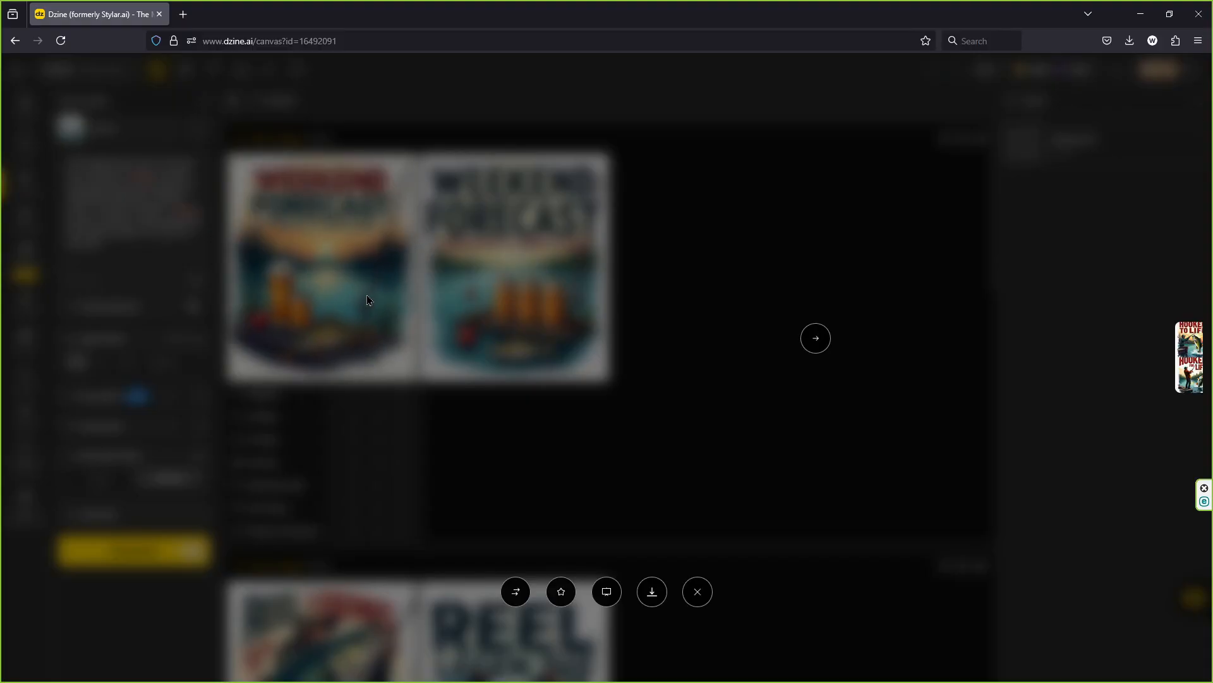
{"action": "left_click", "coordinate": [821, 342]}
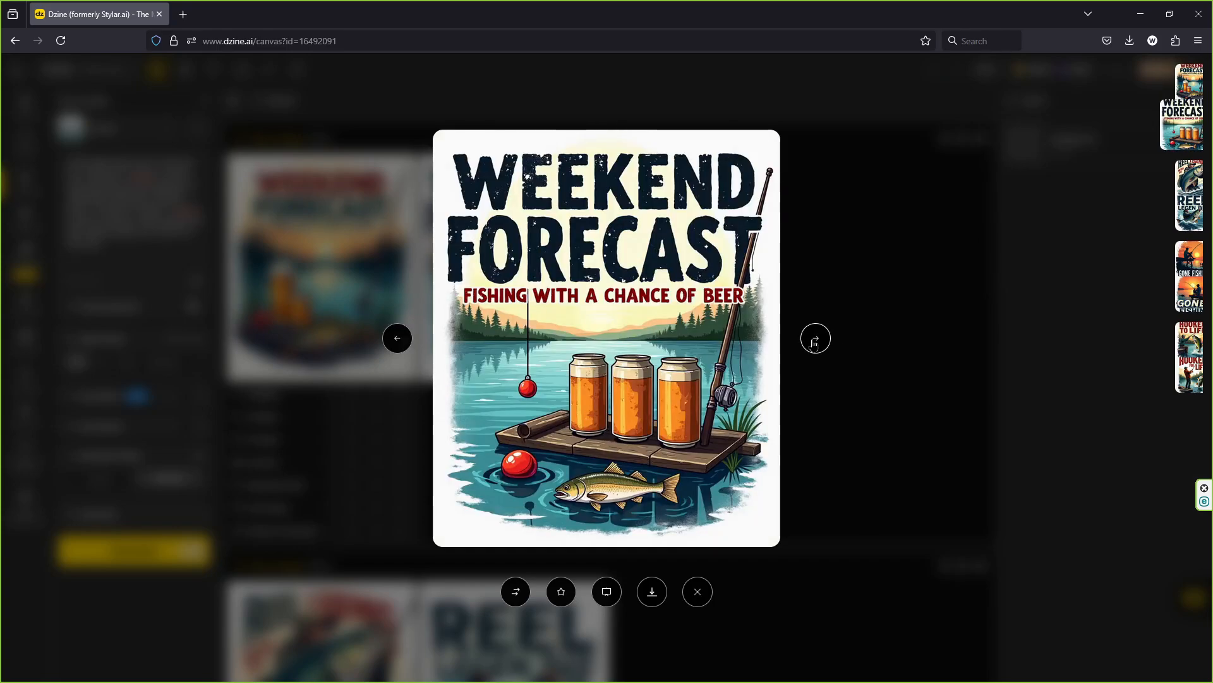
{"action": "left_click", "coordinate": [816, 342]}
{"action": "left_click", "coordinate": [814, 343]}
{"action": "left_click", "coordinate": [815, 340]}
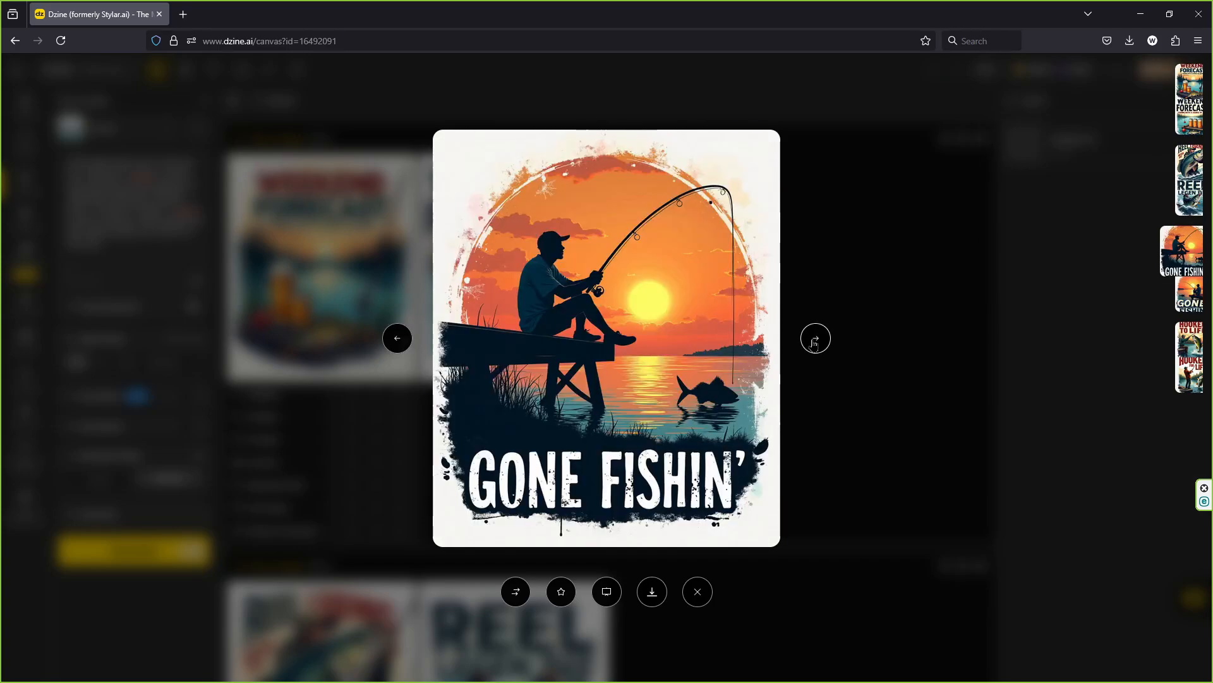
{"action": "left_click", "coordinate": [815, 340]}
{"action": "left_click", "coordinate": [816, 341]}
{"action": "left_click", "coordinate": [814, 341]}
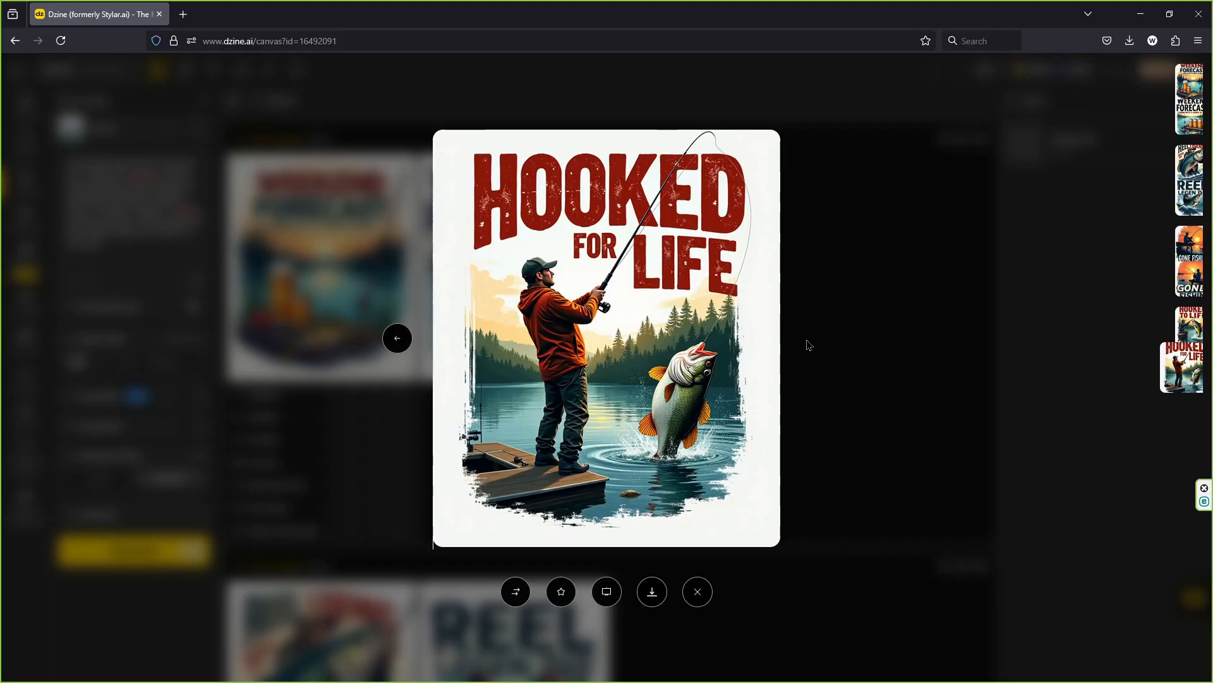
{"action": "left_click", "coordinate": [809, 345]}
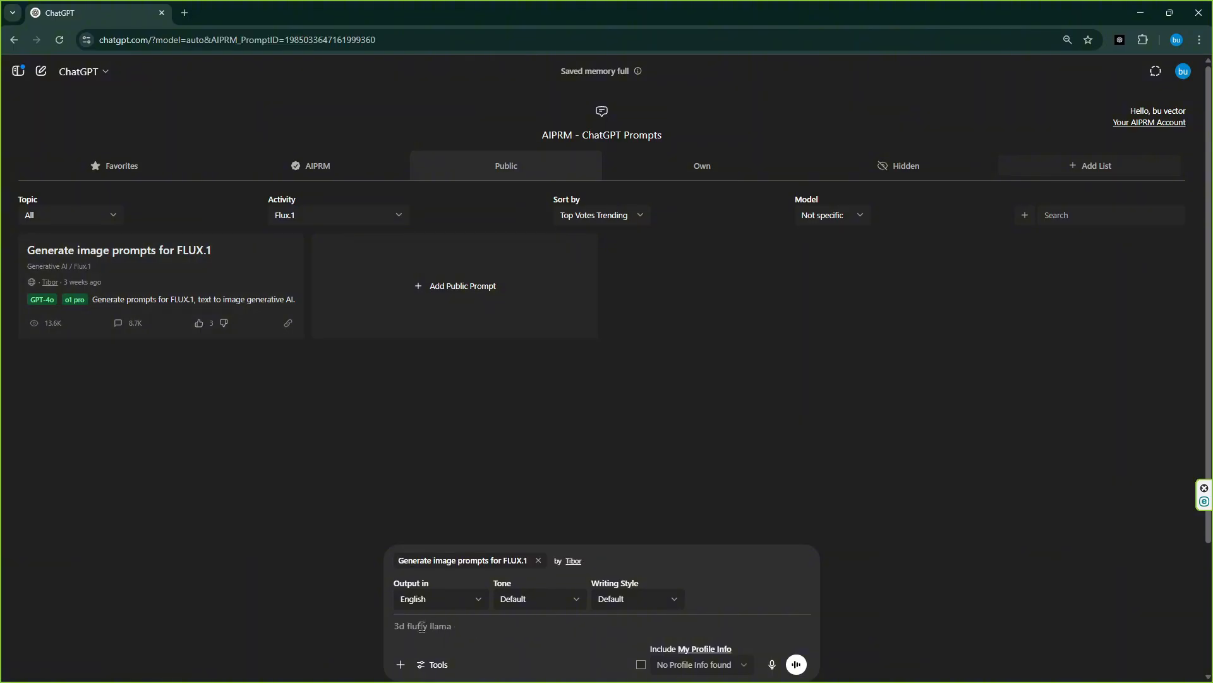
Step: In ChatGPT, paste the copied request for large-fish vector T-shirt designs with top and bottom typography into the FLUX.1 prompt generator and submit it
{"action": "key", "text": "ctrl+v"}
{"action": "left_click_drag", "start_coordinate": [393, 598], "coordinate": [729, 638]}
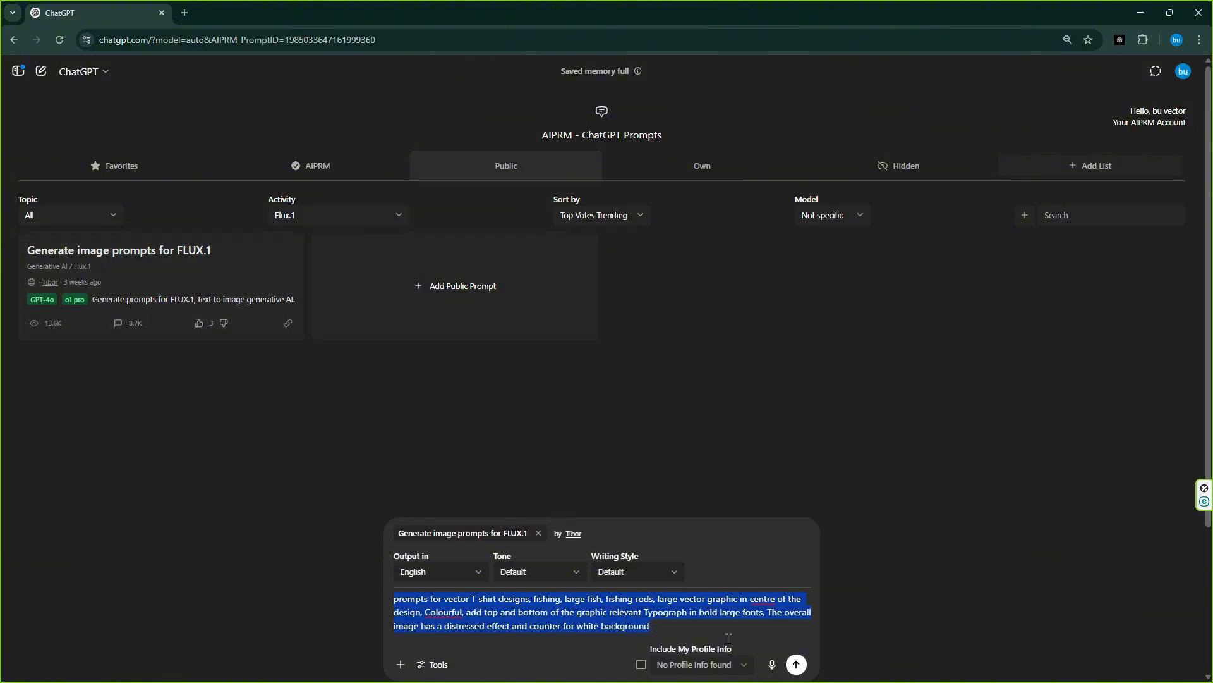
{"action": "left_click", "coordinate": [796, 665]}
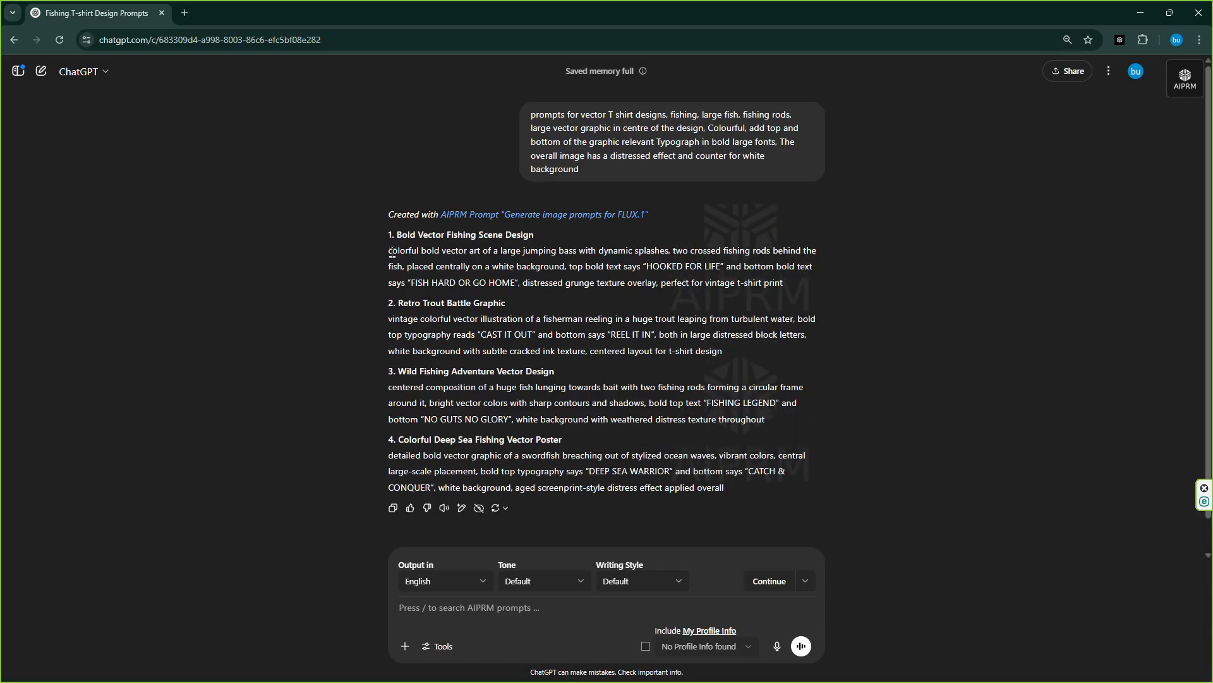
Step: Copy the "Bold Vector Fishing Scene Design" image prompt from the ChatGPT response
{"action": "left_click_drag", "start_coordinate": [392, 252], "coordinate": [791, 290]}
{"action": "right_click", "coordinate": [792, 298]}
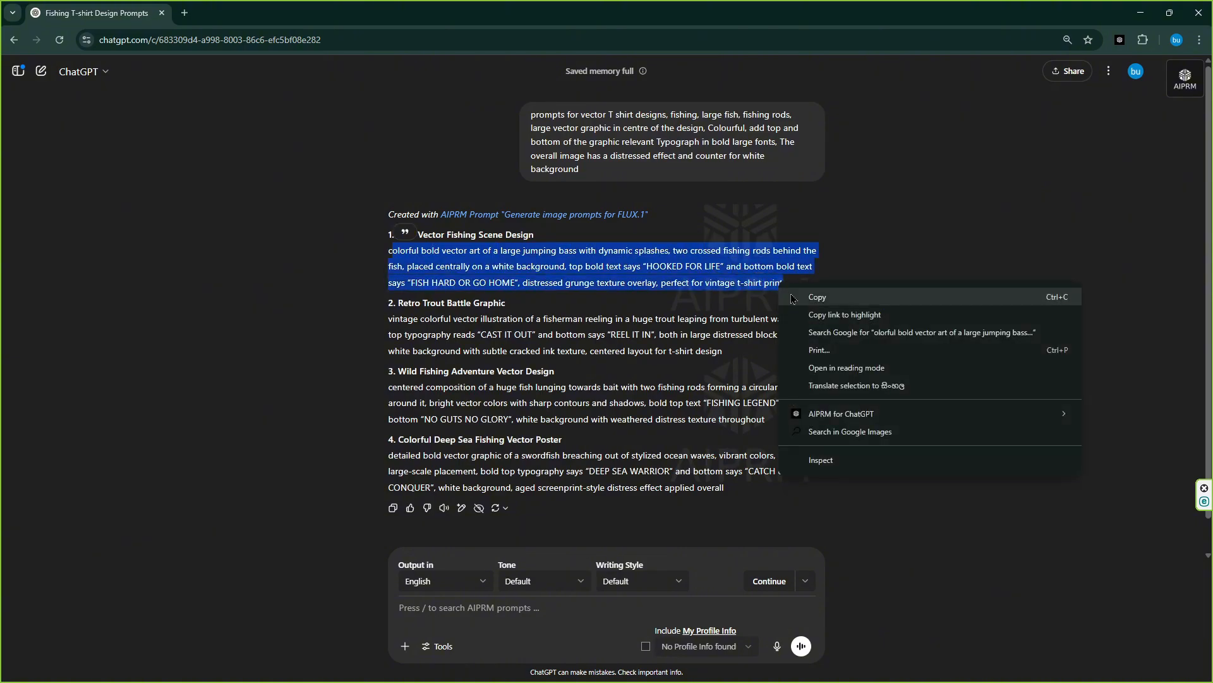
{"action": "left_click", "coordinate": [559, 289]}
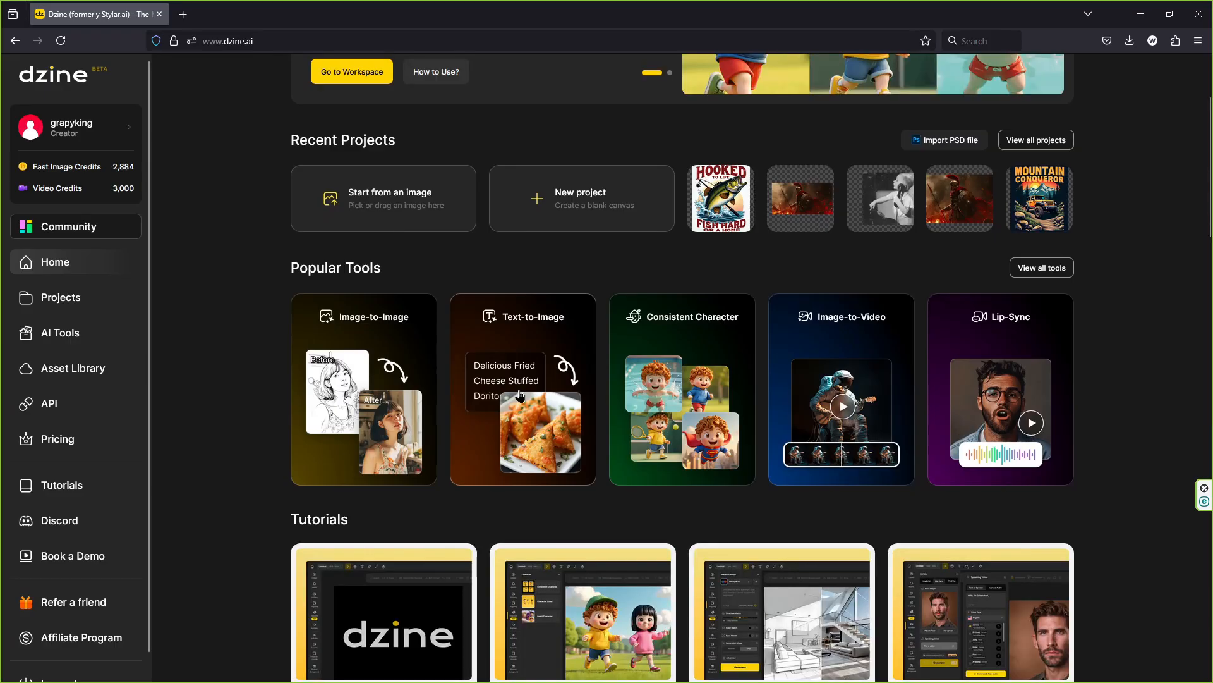
Step: In Dzine, open Text-to-Image and replace the sample prompt with the copied "HOOKED FOR LIFE" / "FISH HARD OR GO HOME" prompt
{"action": "left_click", "coordinate": [520, 395]}
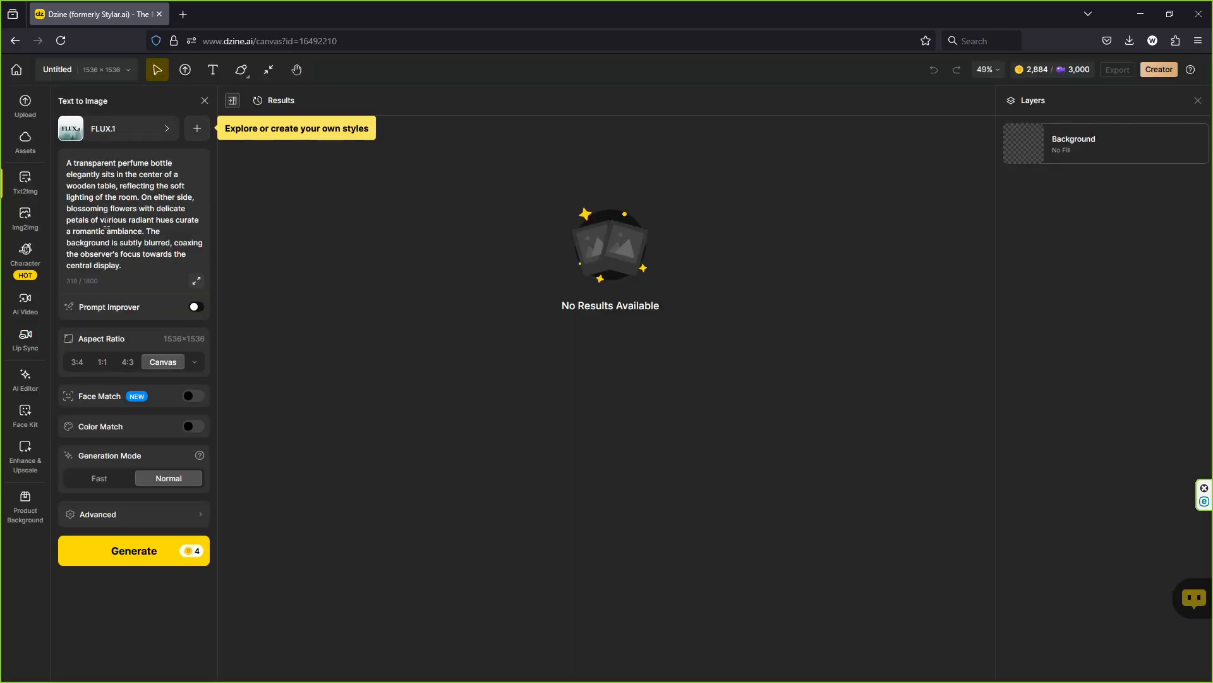
{"action": "triple_click", "coordinate": [129, 206]}
{"action": "key", "text": "BackSpace"}
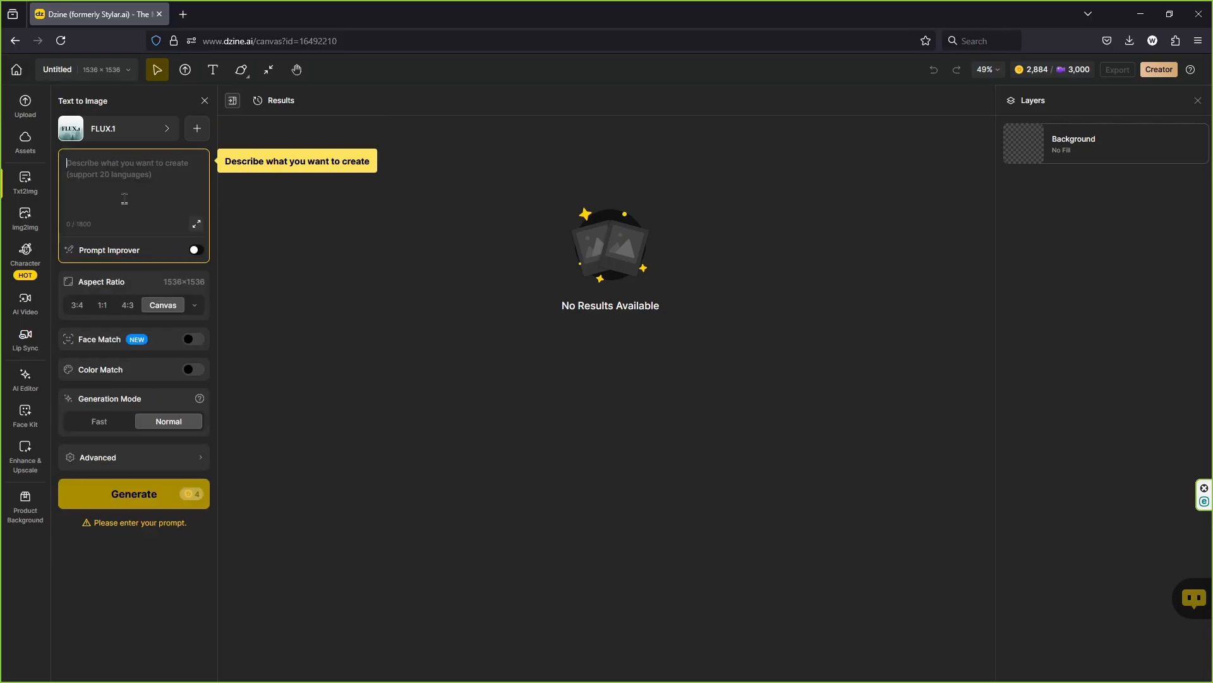
{"action": "right_click", "coordinate": [126, 196]}
{"action": "left_click", "coordinate": [163, 293]}
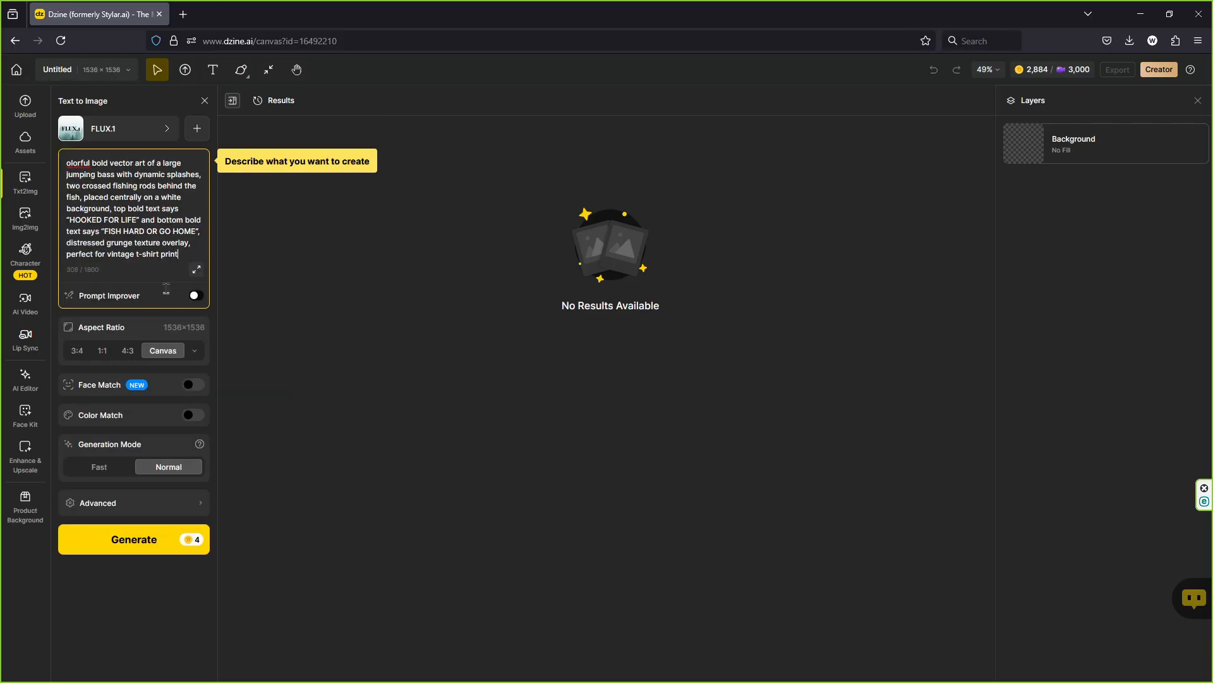
Step: Generate the images at a 5:6 aspect ratio (1280×1536) and preview the second result
{"action": "left_click", "coordinate": [194, 351]}
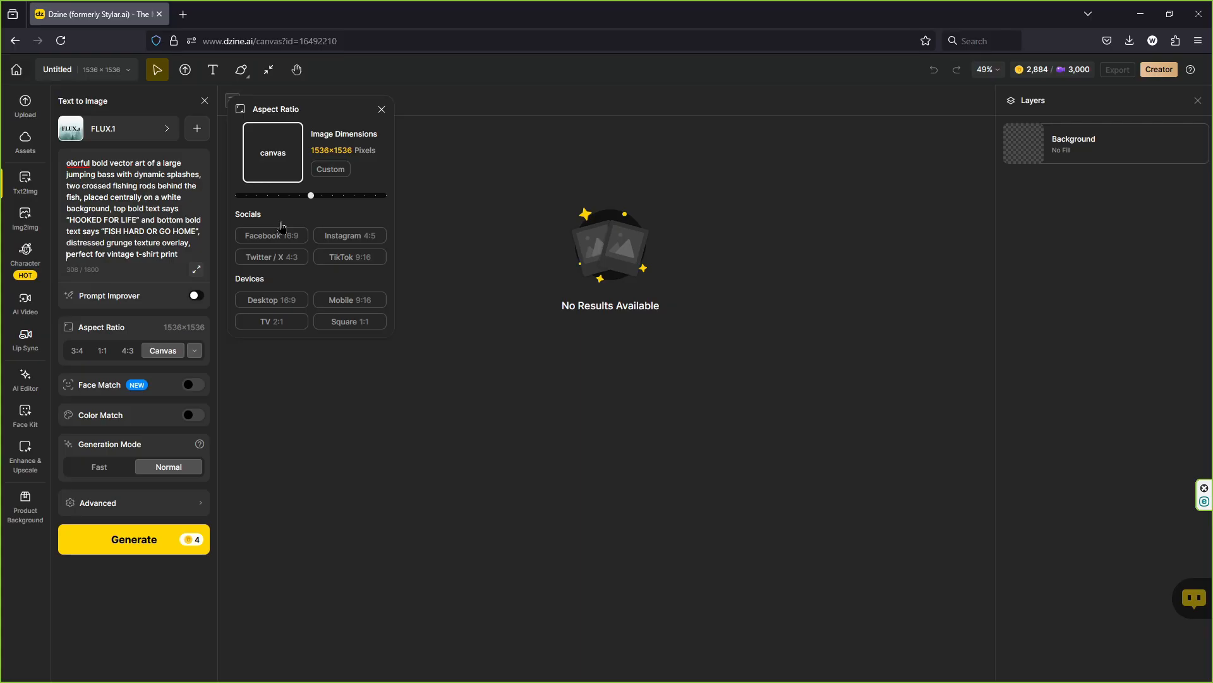
{"action": "left_click_drag", "start_coordinate": [311, 195], "coordinate": [301, 199]}
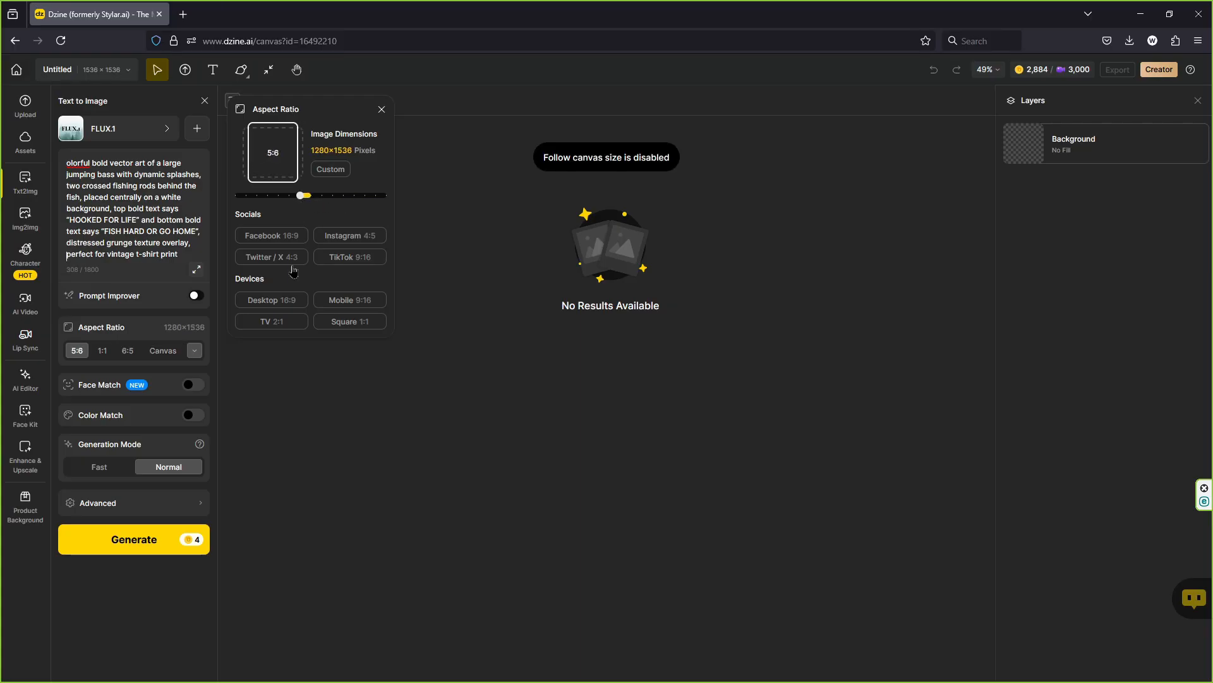
{"action": "left_click", "coordinate": [383, 110]}
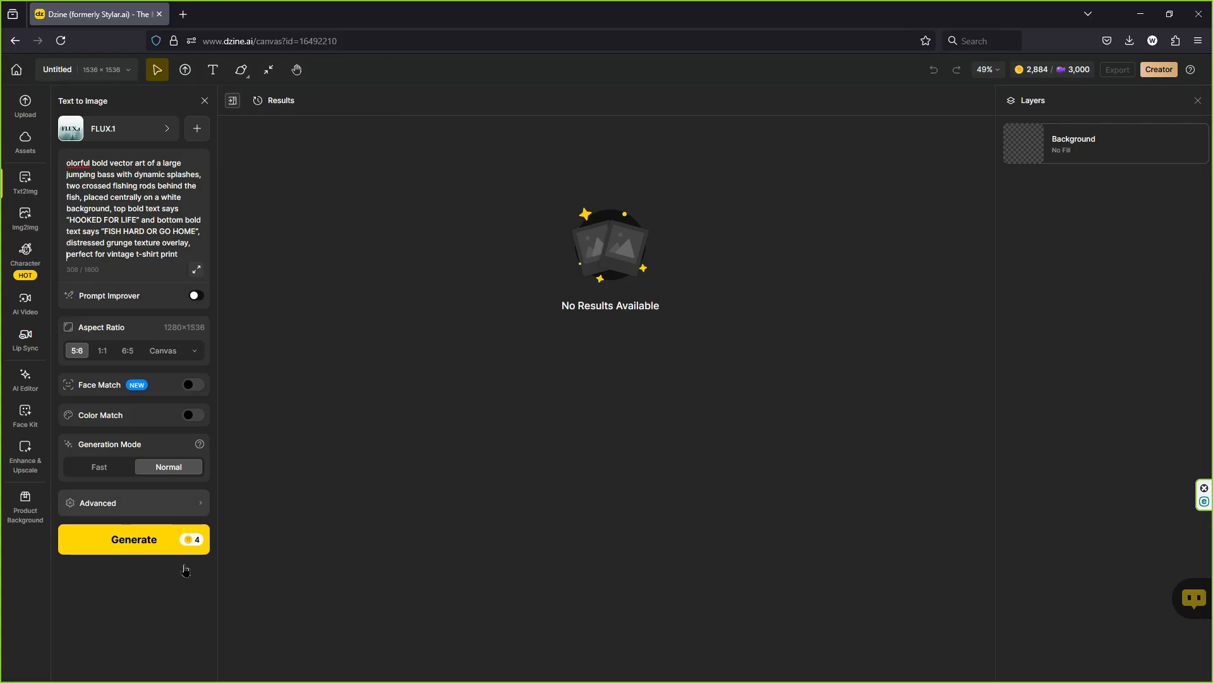
{"action": "left_click", "coordinate": [140, 541]}
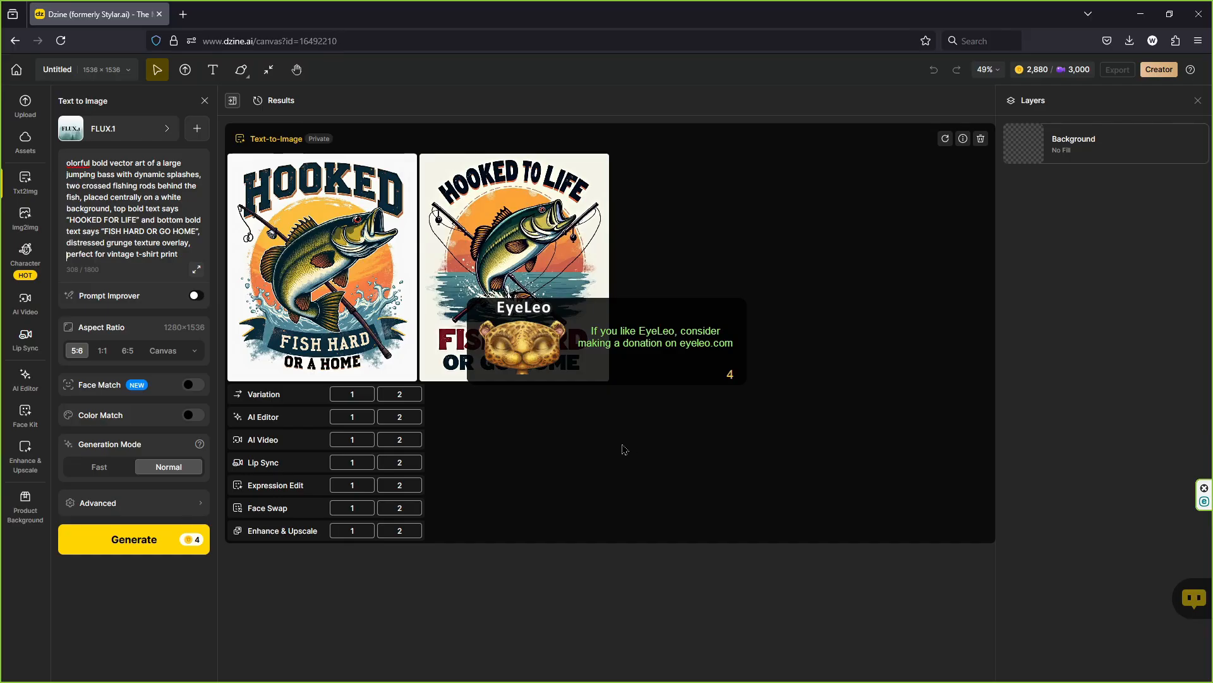
{"action": "left_click", "coordinate": [455, 222]}
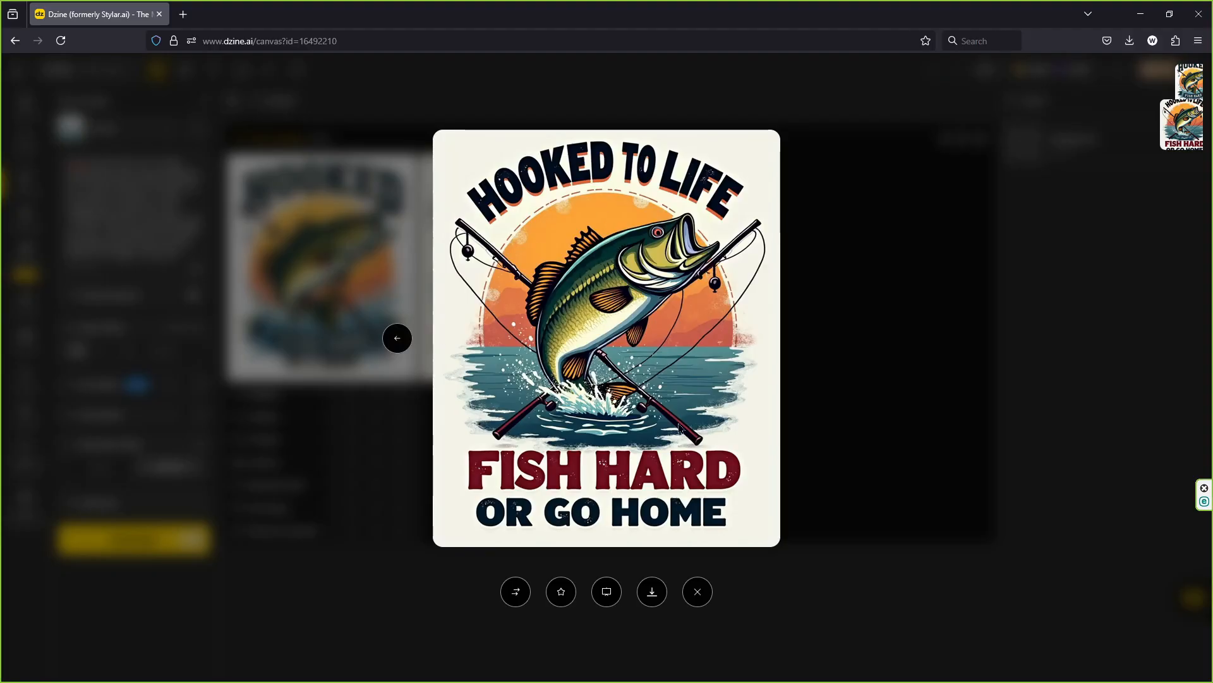
{"action": "left_click", "coordinate": [914, 548]}
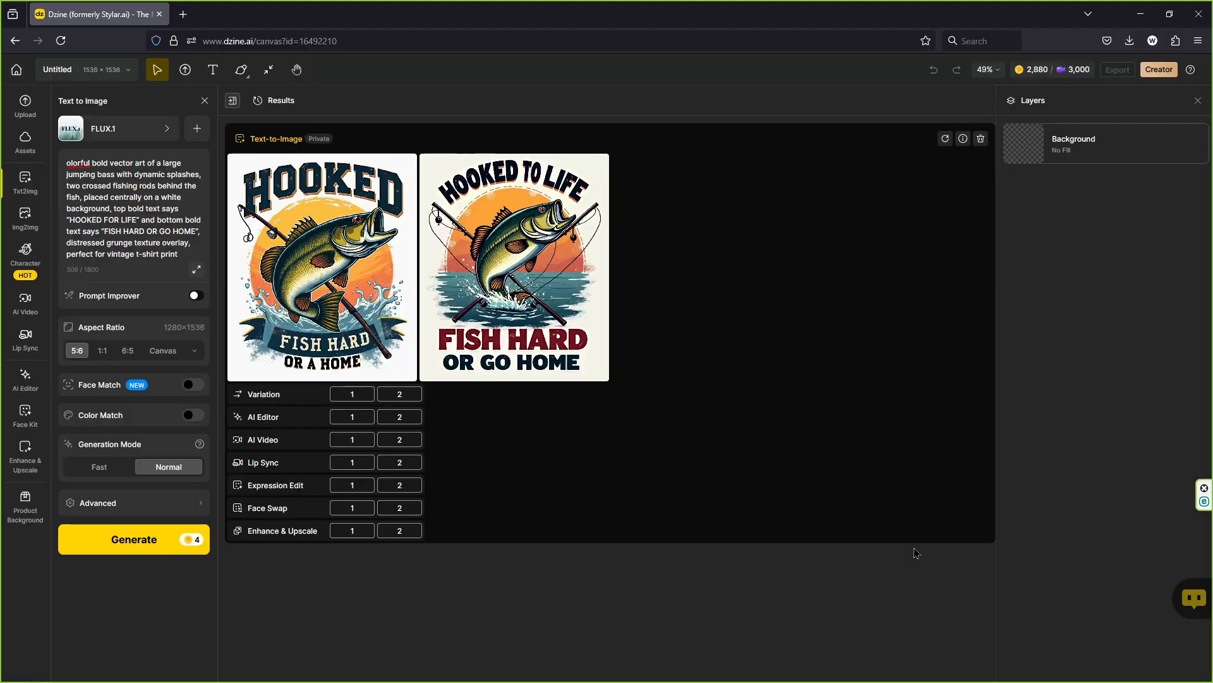
Step: Switch to ChatGPT and copy the "Retro Trout Battle Graphic" image prompt
{"action": "key", "text": "alt+Tab"}
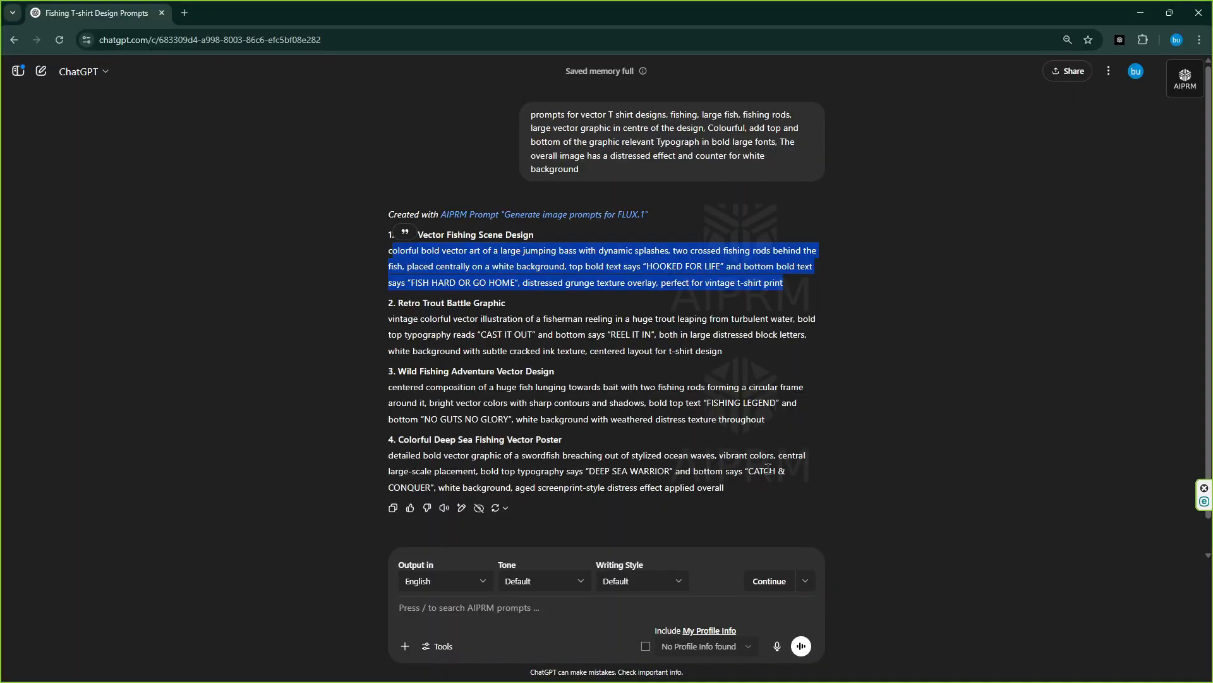
{"action": "left_click_drag", "start_coordinate": [390, 318], "coordinate": [720, 355]}
{"action": "right_click", "coordinate": [718, 358]}
{"action": "left_click", "coordinate": [755, 370]}
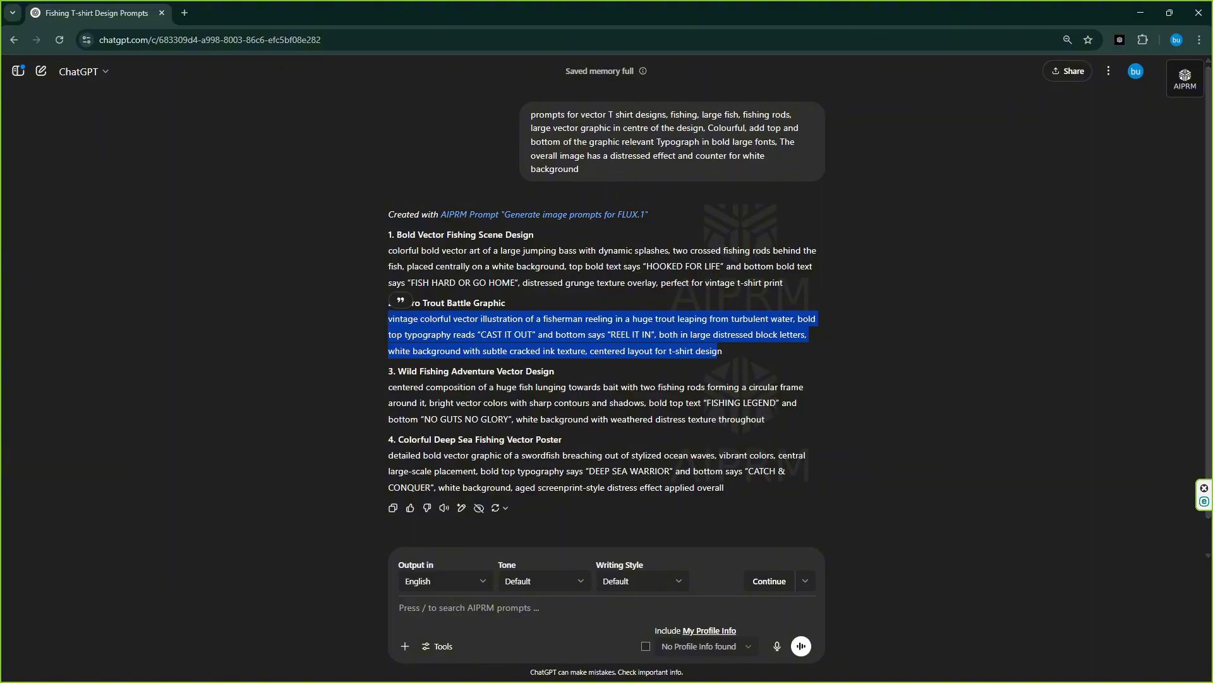
Step: In Dzine, replace the image prompt with the copied "CAST IT OUT" / "REEL IT IN" prompt and generate the images
{"action": "key", "text": "alt+Tab"}
{"action": "left_click", "coordinate": [176, 255]}
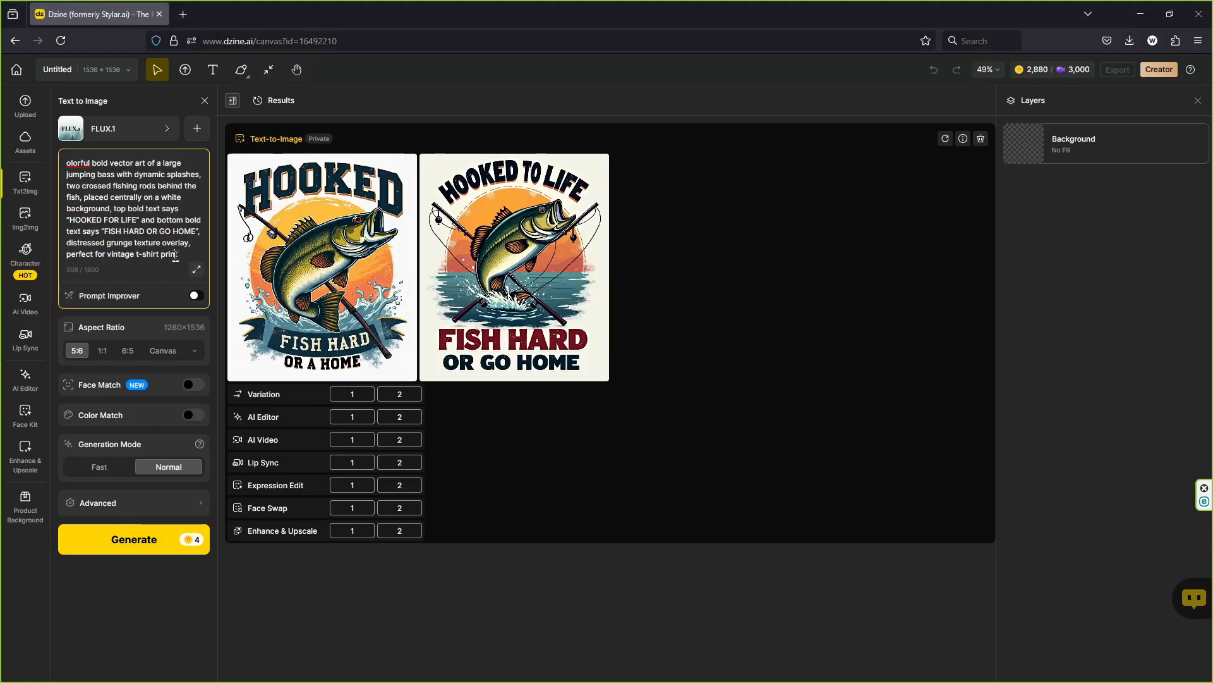
{"action": "key", "text": "ctrl+a"}
{"action": "key", "text": "BackSpace"}
{"action": "right_click", "coordinate": [117, 183]}
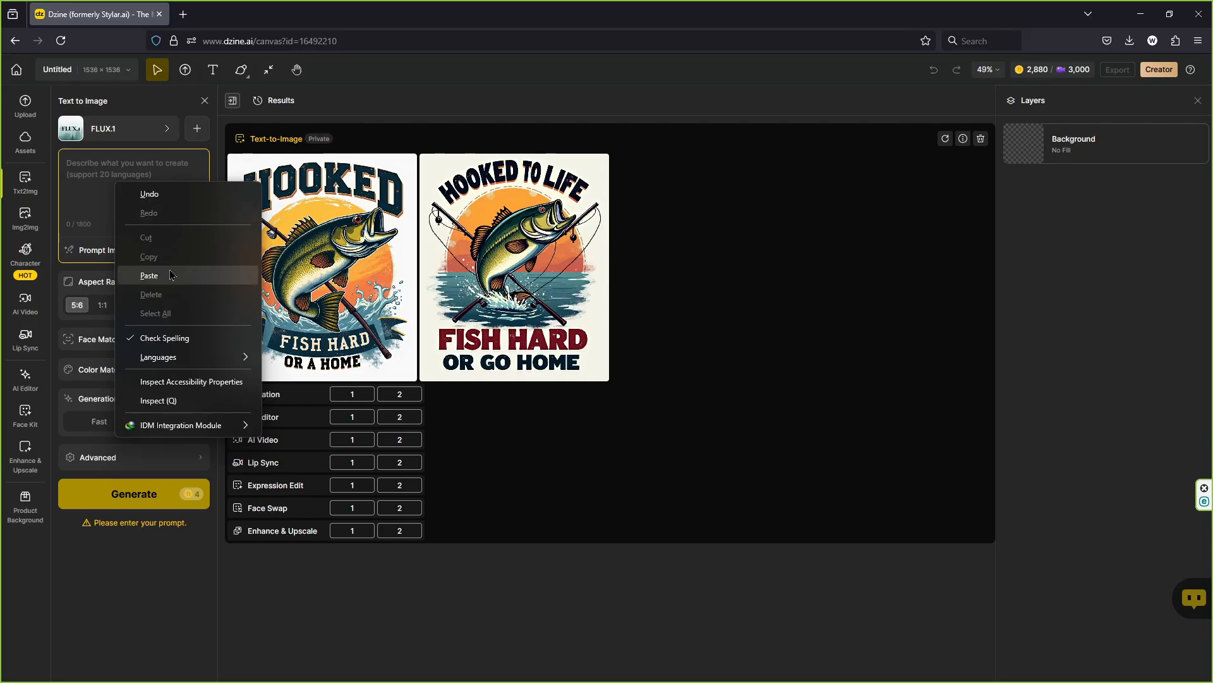
{"action": "left_click", "coordinate": [170, 275]}
{"action": "left_click", "coordinate": [108, 539]}
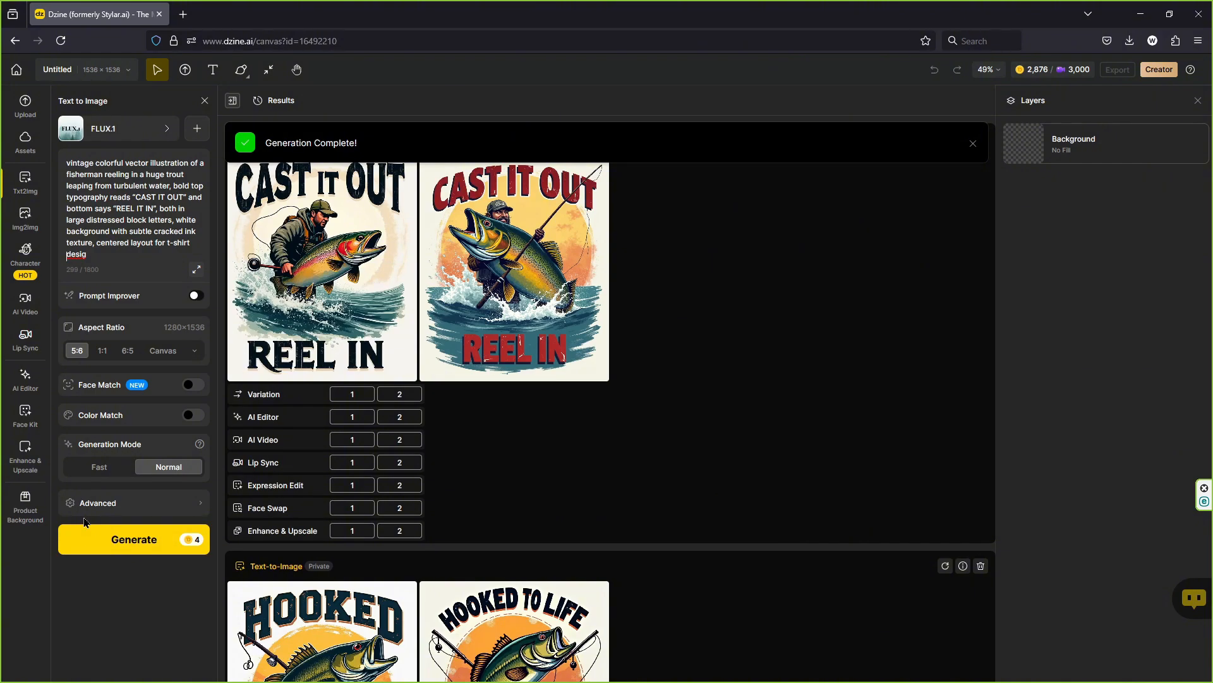
{"action": "mouse_move", "coordinate": [332, 259]}
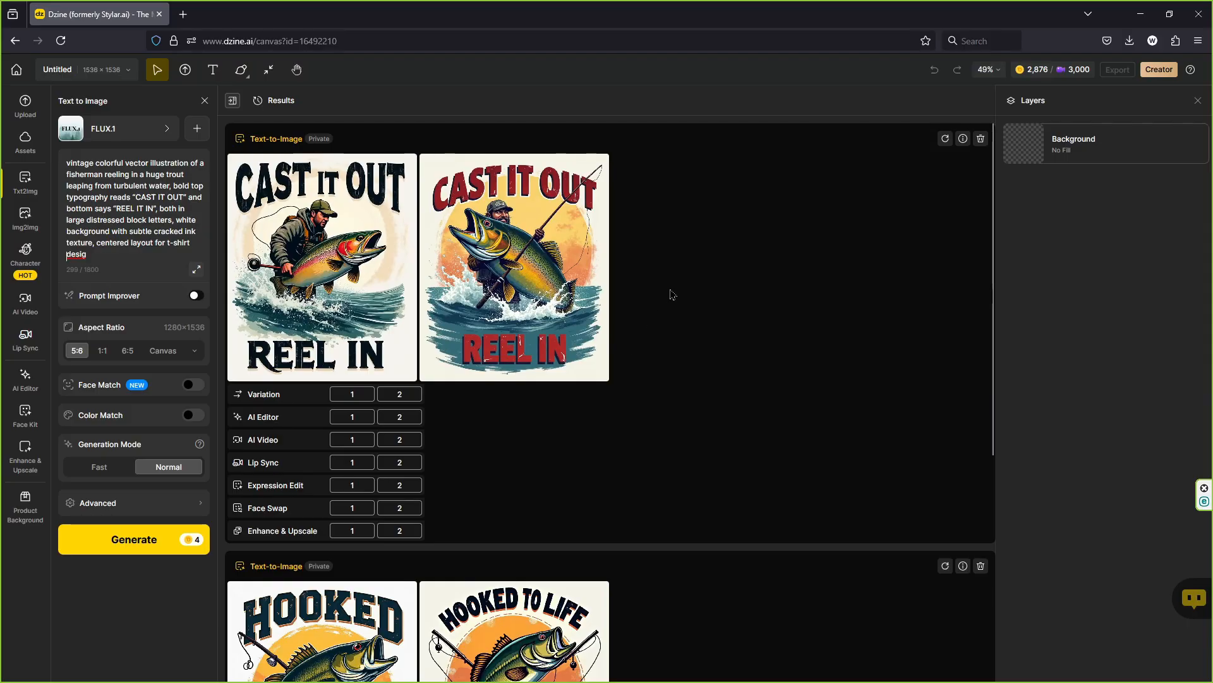
Step: Switch to ChatGPT and copy the "Wild Fishing Adventure Vector Design" image prompt
{"action": "key", "text": "alt+Tab"}
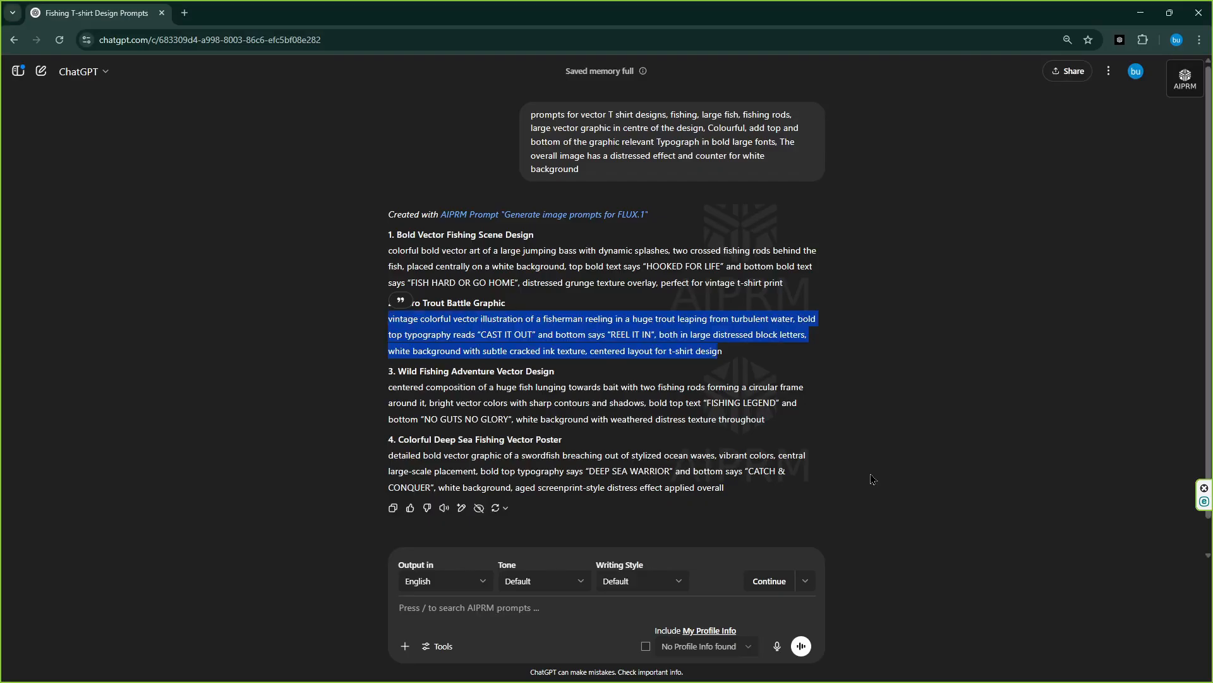
{"action": "left_click_drag", "start_coordinate": [389, 387], "coordinate": [765, 419]}
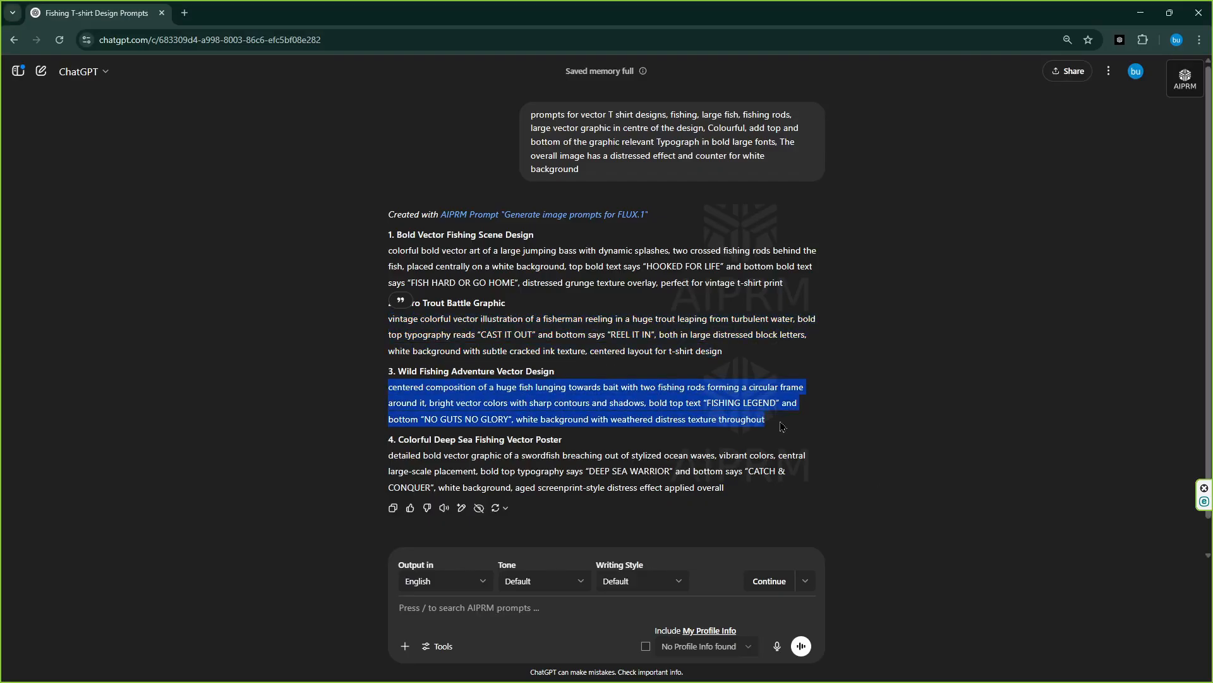
{"action": "right_click", "coordinate": [749, 419]}
{"action": "left_click", "coordinate": [777, 430]}
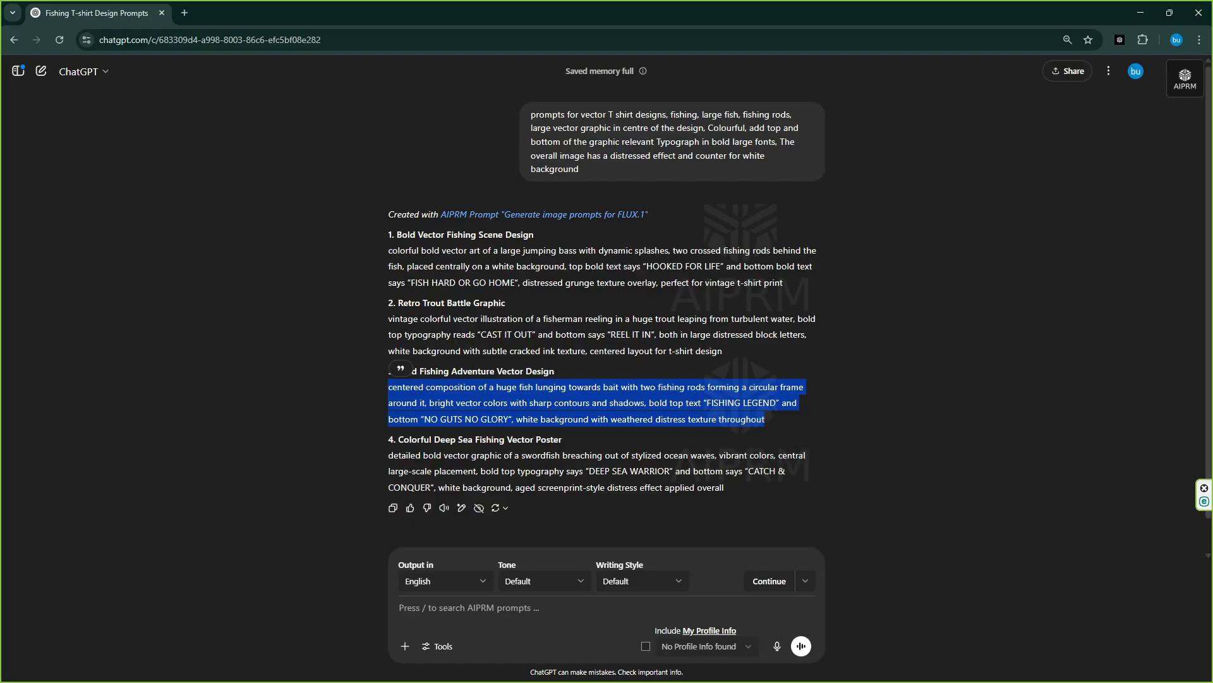
Step: In Dzine, replace the image prompt with the copied "FISHING LEGEND" / "NO GUTS NO GLORY" prompt and generate the images
{"action": "key", "text": "alt+Tab"}
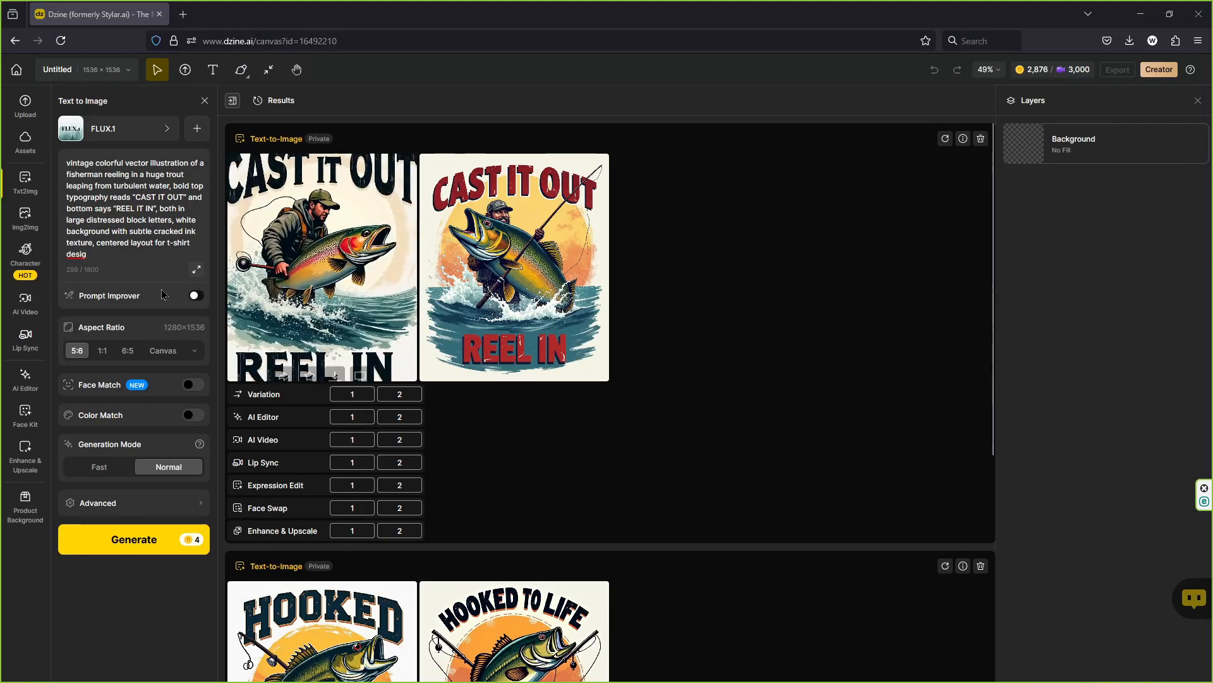
{"action": "key", "text": "BackSpace"}
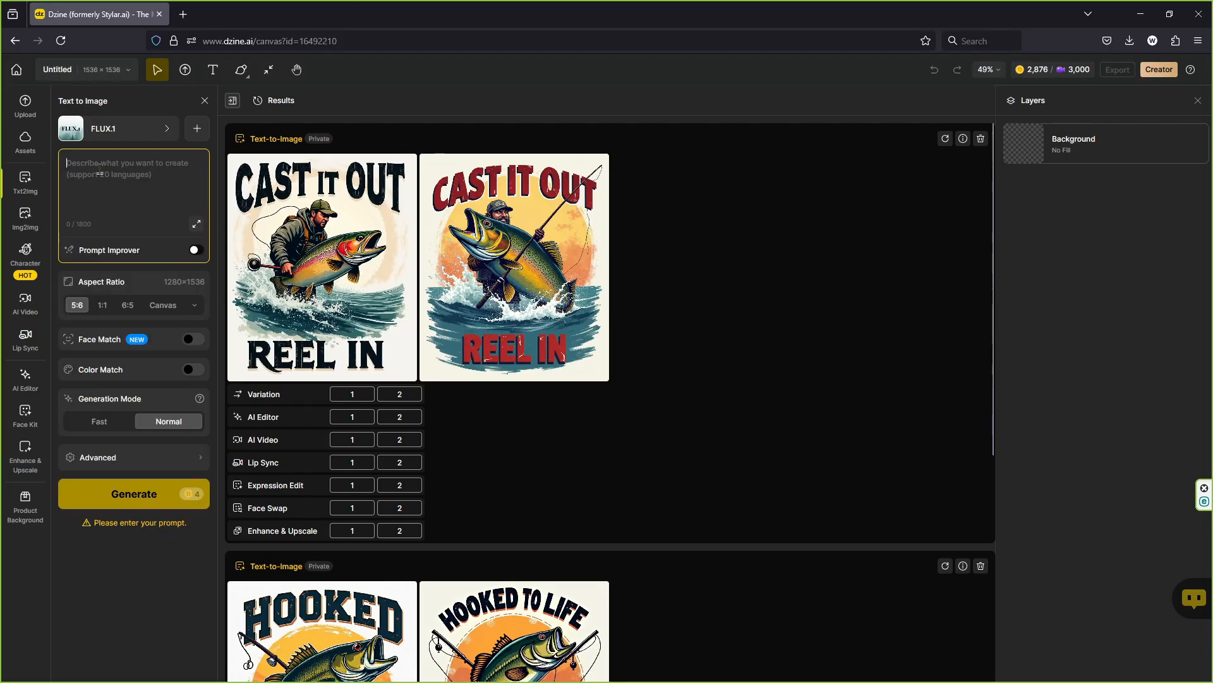
{"action": "right_click", "coordinate": [93, 166]}
{"action": "left_click", "coordinate": [134, 269]}
{"action": "left_click", "coordinate": [131, 540]}
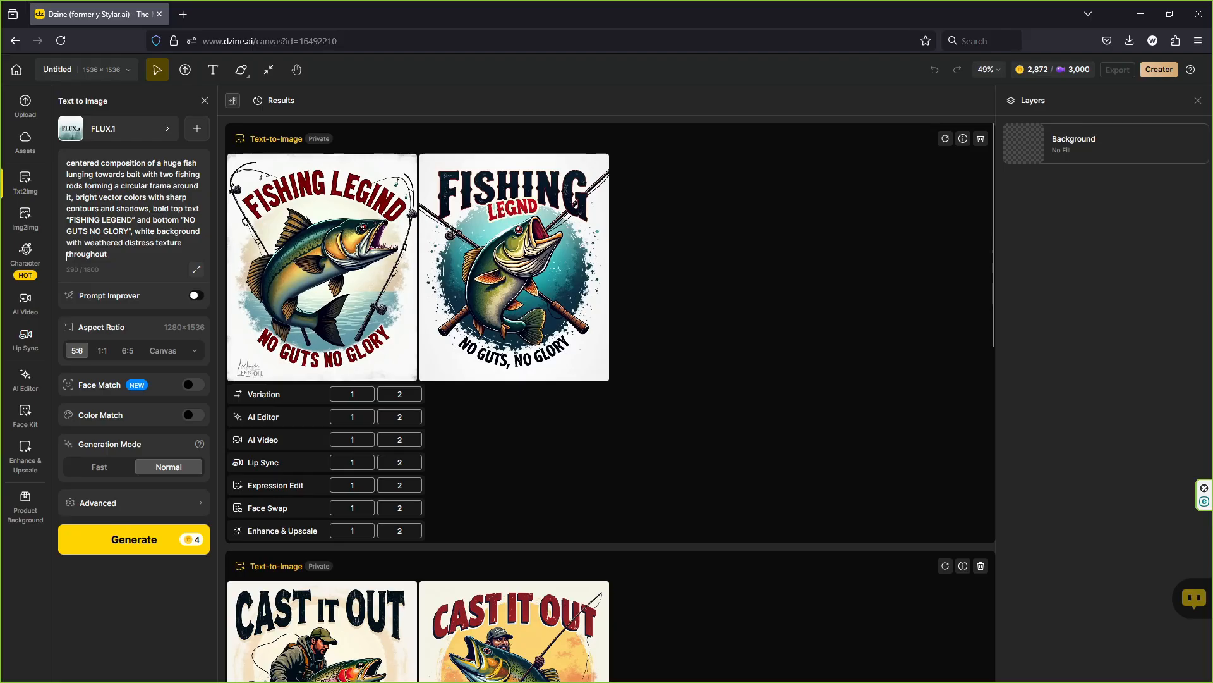
Step: Switch to ChatGPT and copy the "Colorful Deep Sea Fishing Vector Poster" image prompt
{"action": "key", "text": "alt+Tab"}
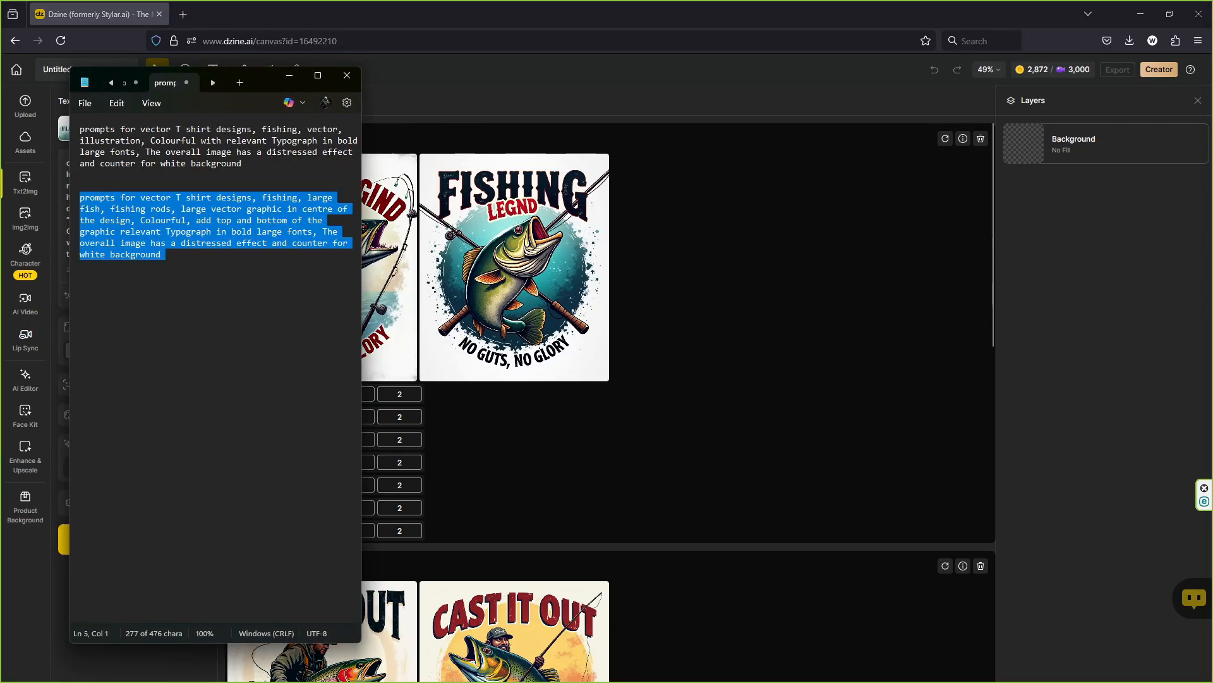
{"action": "key", "text": "alt+Tab"}
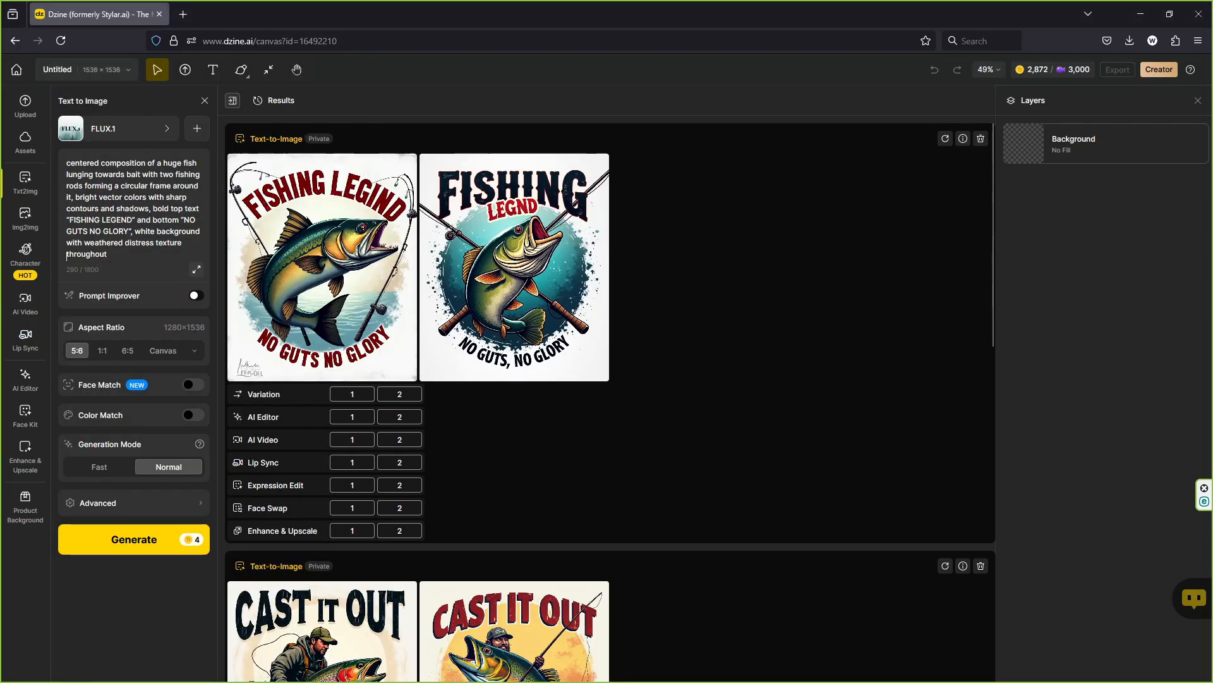
{"action": "key", "text": "alt+Tab"}
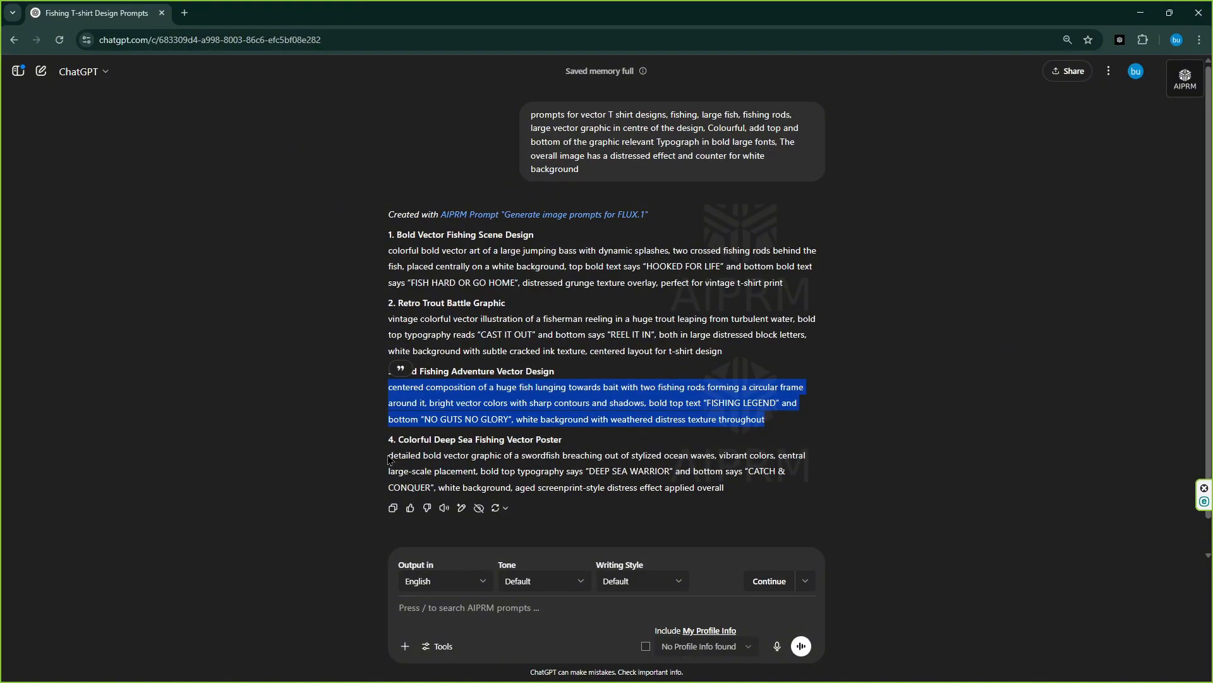
{"action": "left_click_drag", "start_coordinate": [390, 455], "coordinate": [788, 490]}
{"action": "right_click", "coordinate": [694, 473]}
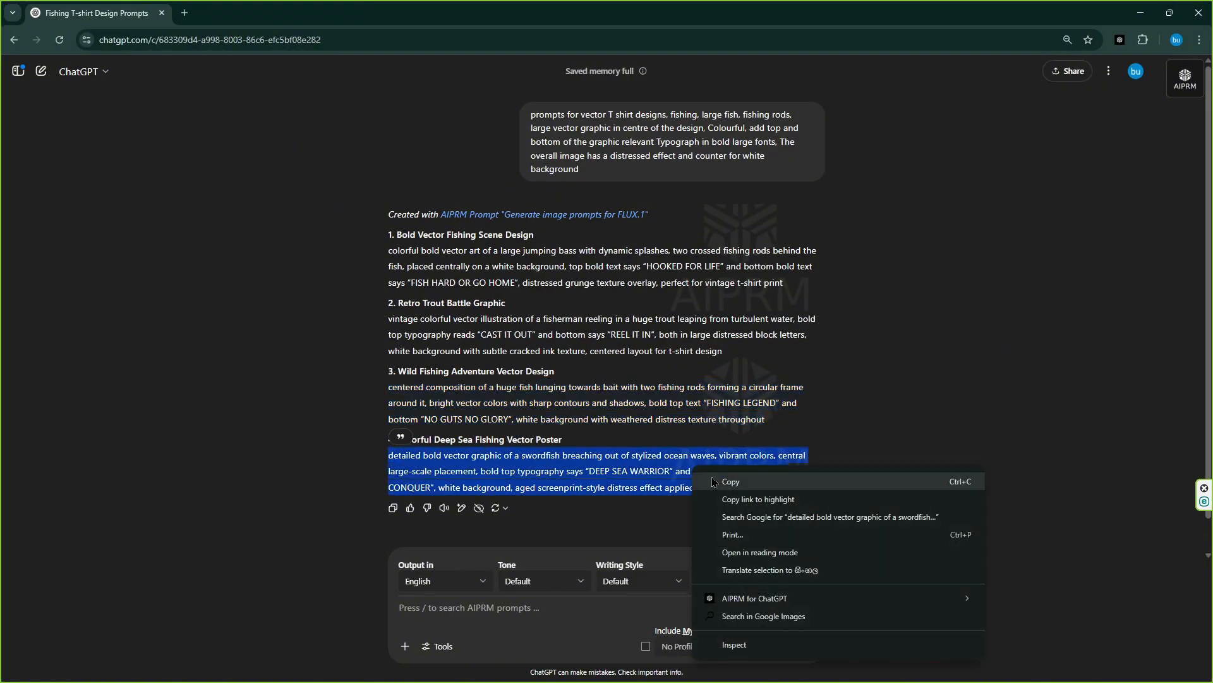
{"action": "left_click", "coordinate": [721, 483]}
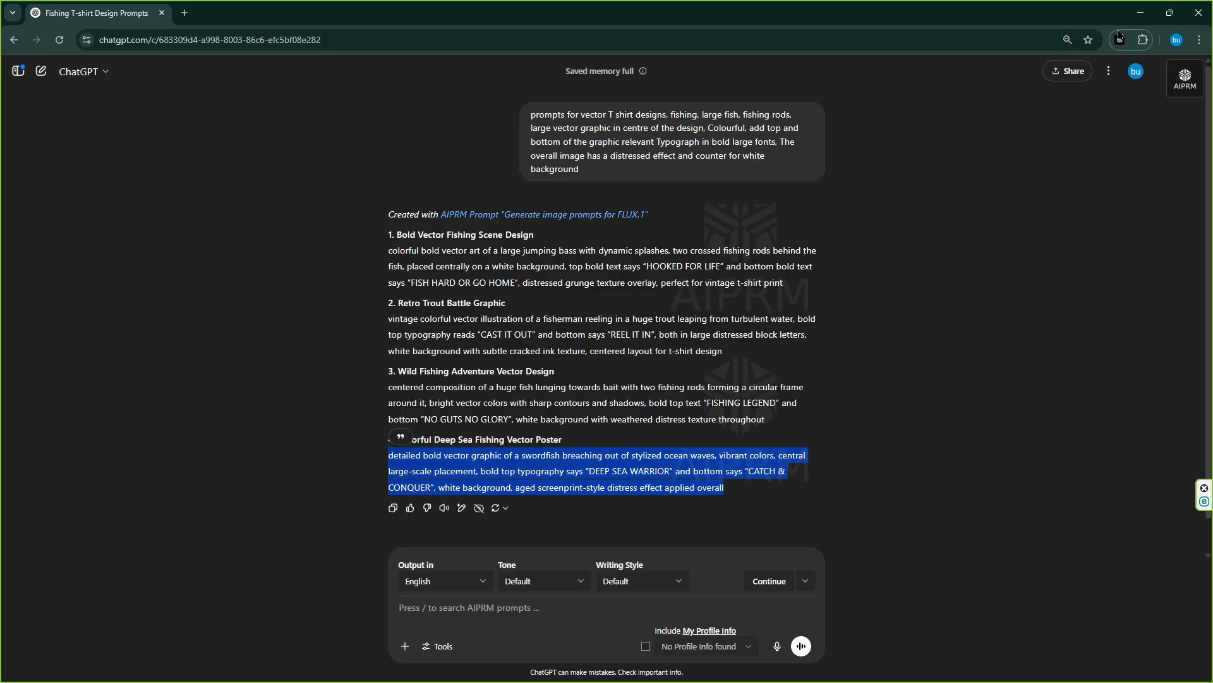
Step: Switch to Dzine, replace the image prompt with the copied "DEEP SEA WARRIOR" / "CATCH & CONQUER" prompt and generate the images
{"action": "key", "text": "alt+Tab"}
{"action": "left_click_drag", "start_coordinate": [158, 243], "coordinate": [92, 121]}
{"action": "key", "text": "BackSpace"}
{"action": "key", "text": "Delete"}
{"action": "key", "text": "Delete"}
{"action": "key", "text": "Delete"}
{"action": "key", "text": "Delete"}
{"action": "key", "text": "Delete"}
{"action": "key", "text": "Delete"}
{"action": "key", "text": "Delete"}
{"action": "key", "text": "Delete"}
{"action": "key", "text": "Delete"}
{"action": "key", "text": "Delete"}
{"action": "key", "text": "Delete"}
{"action": "key", "text": "Delete"}
{"action": "key", "text": "Delete"}
{"action": "key", "text": "Delete"}
{"action": "key", "text": "Delete"}
{"action": "key", "text": "Delete"}
{"action": "key", "text": "Delete"}
{"action": "key", "text": "Delete"}
{"action": "key", "text": "Delete"}
{"action": "key", "text": "Delete"}
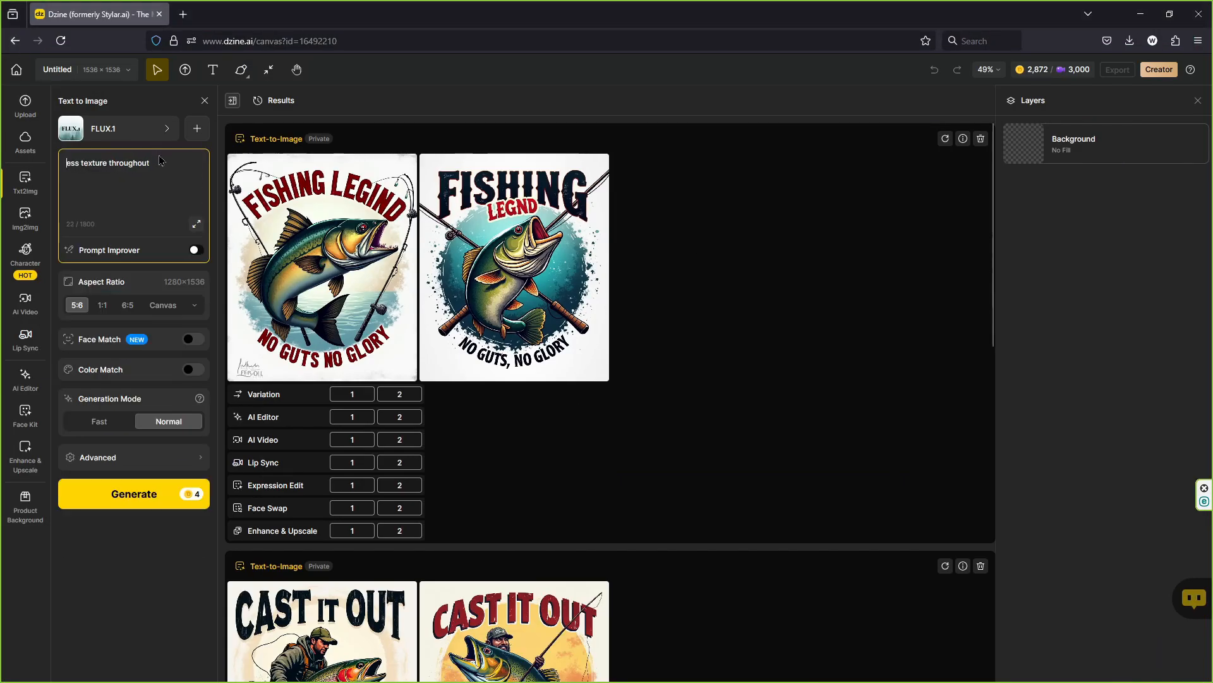
{"action": "right_click", "coordinate": [112, 169]}
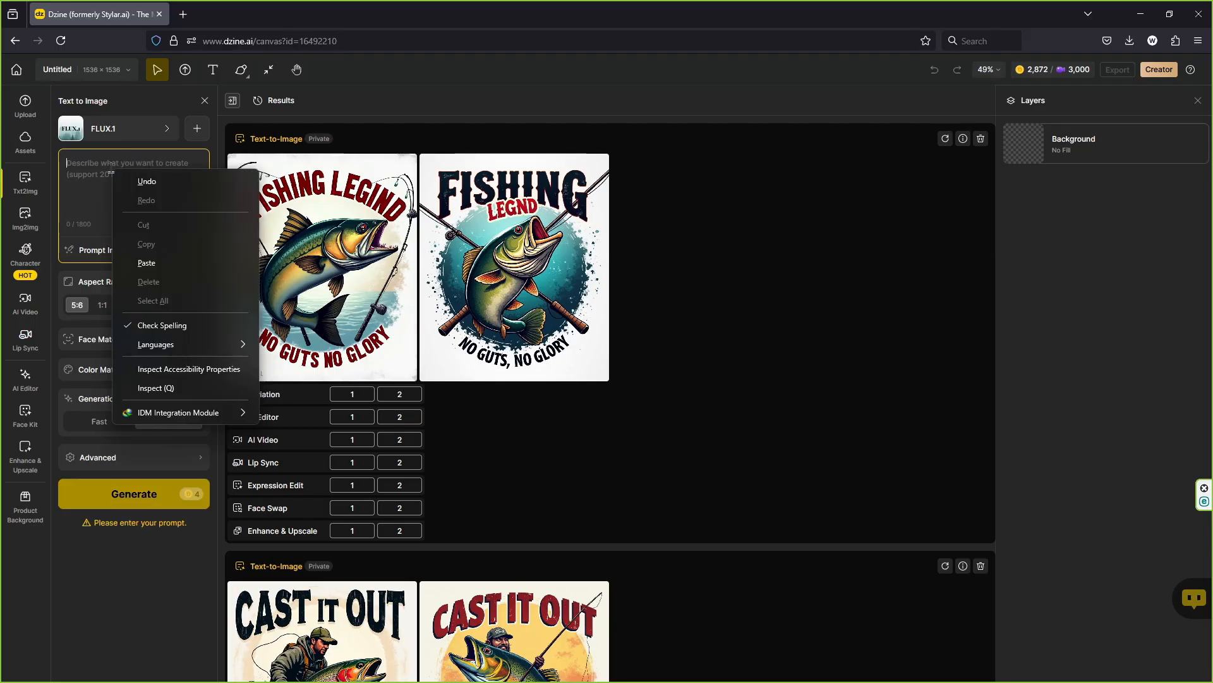
{"action": "left_click", "coordinate": [147, 262]}
{"action": "left_click", "coordinate": [143, 549]}
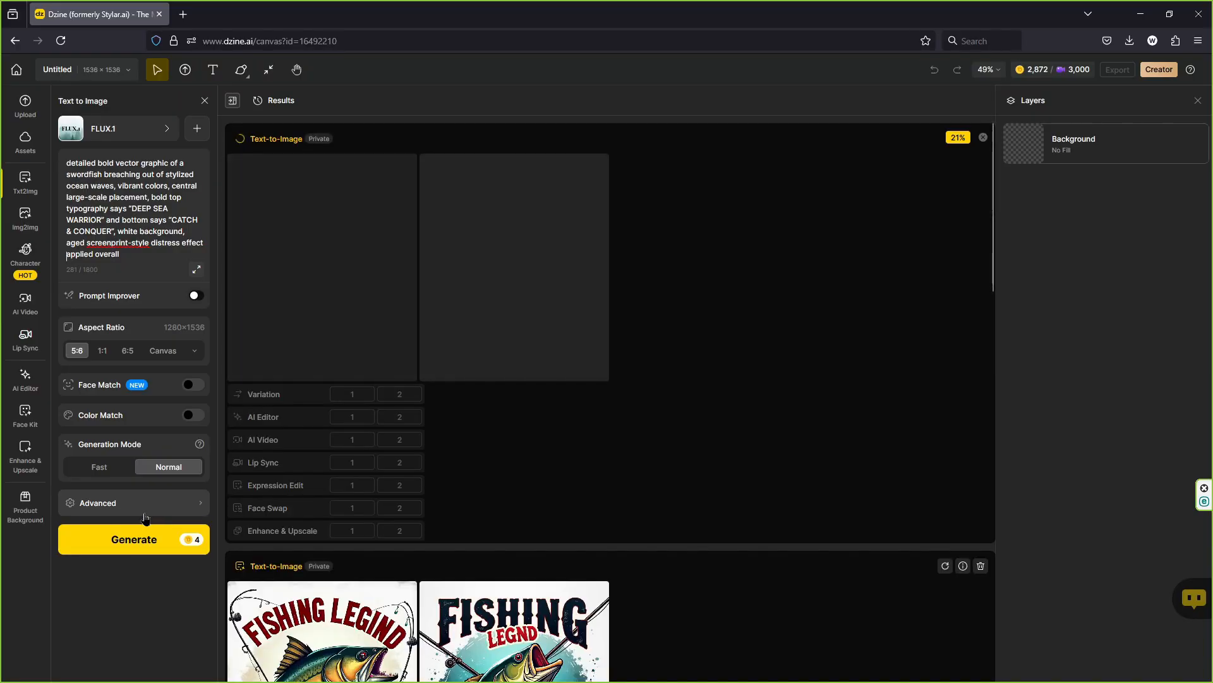
Step: Browse the gallery of all image styles, then close it without choosing a different style
{"action": "left_click", "coordinate": [168, 133]}
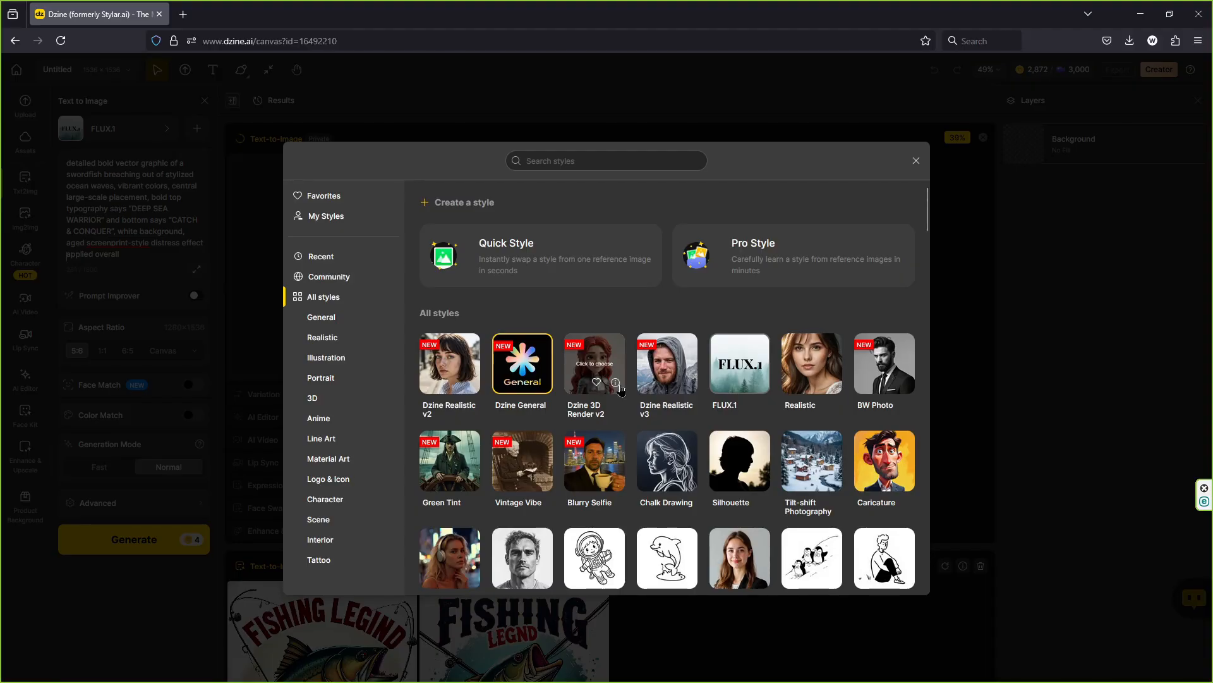
{"action": "scroll", "coordinate": [704, 416], "scroll_direction": "down", "scroll_amount": 5}
{"action": "scroll", "coordinate": [706, 422], "scroll_direction": "down", "scroll_amount": 7}
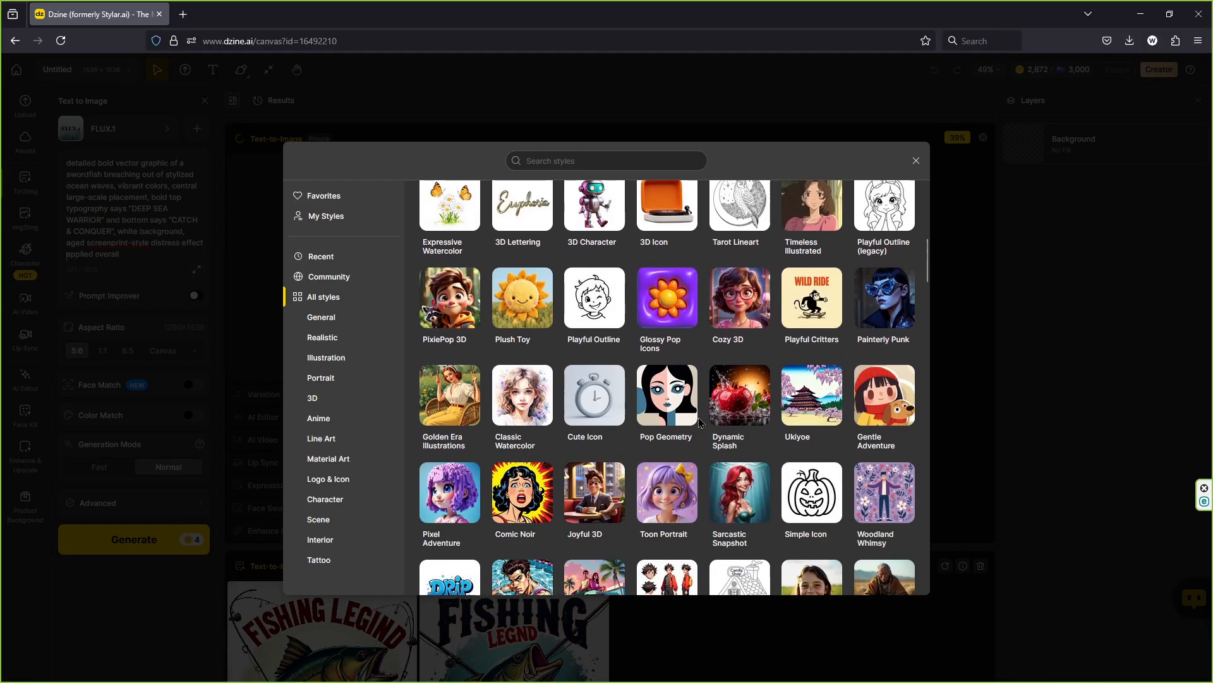
{"action": "left_click", "coordinate": [917, 162]}
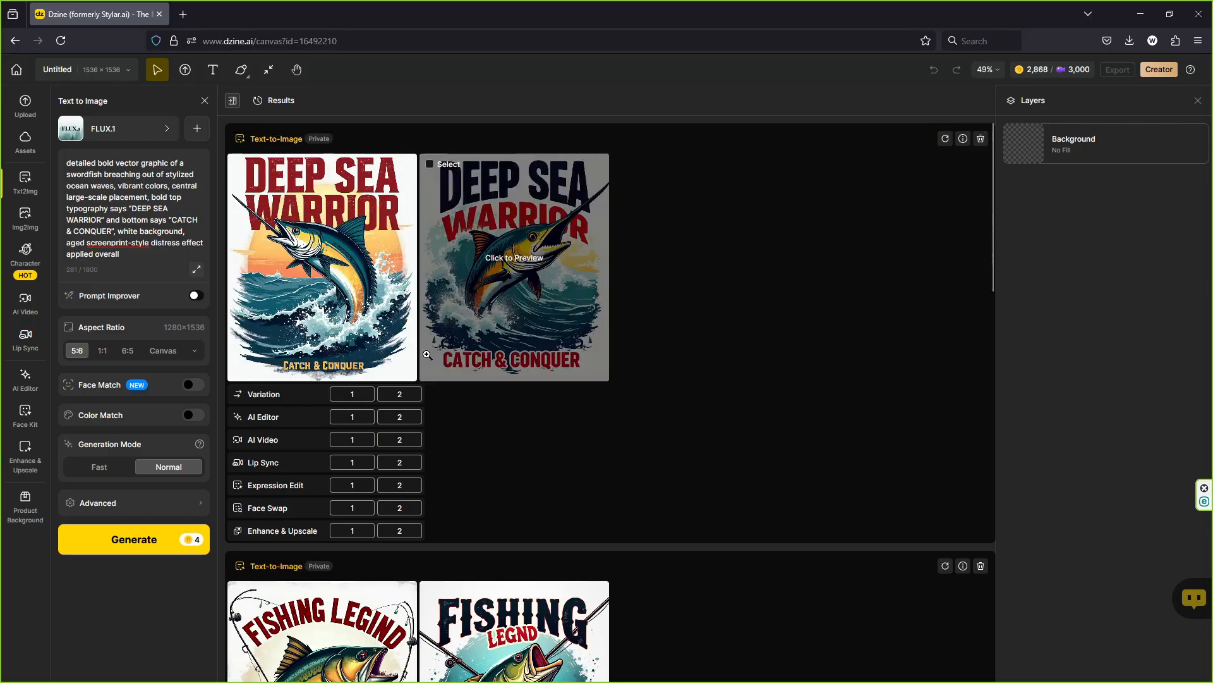
Step: Preview both "DEEP SEA WARRIOR" images and download the second one as a PNG at 1x without a watermark
{"action": "mouse_move", "coordinate": [313, 248]}
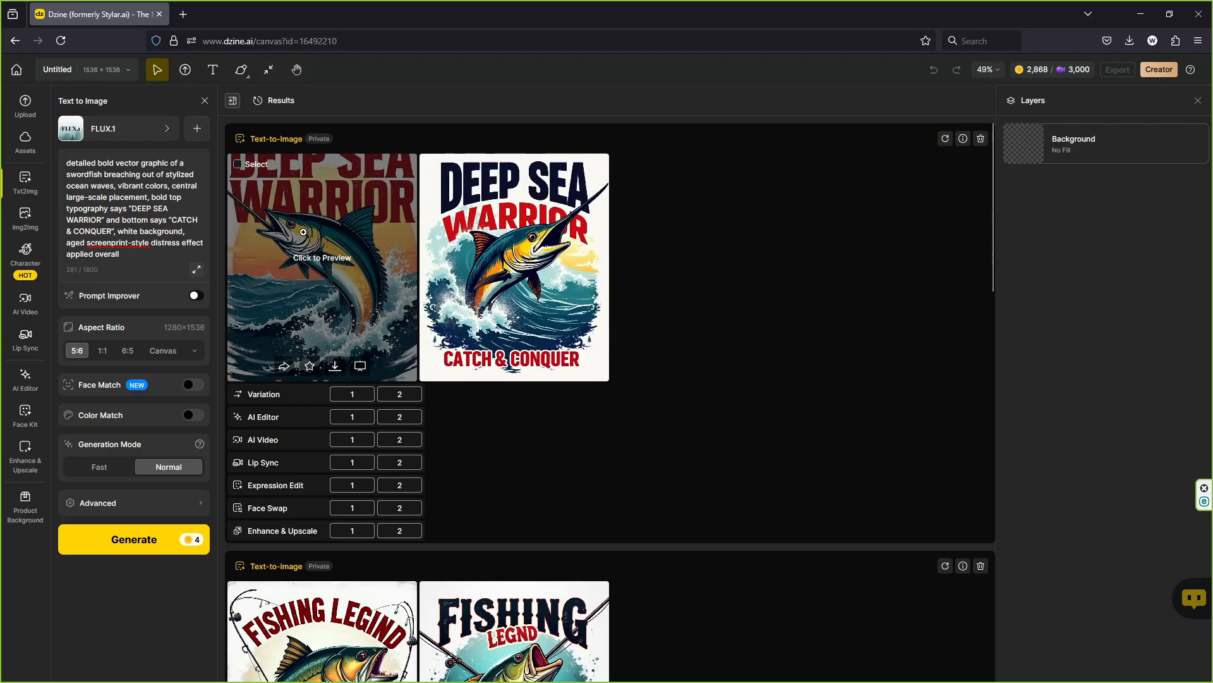
{"action": "left_click", "coordinate": [352, 269]}
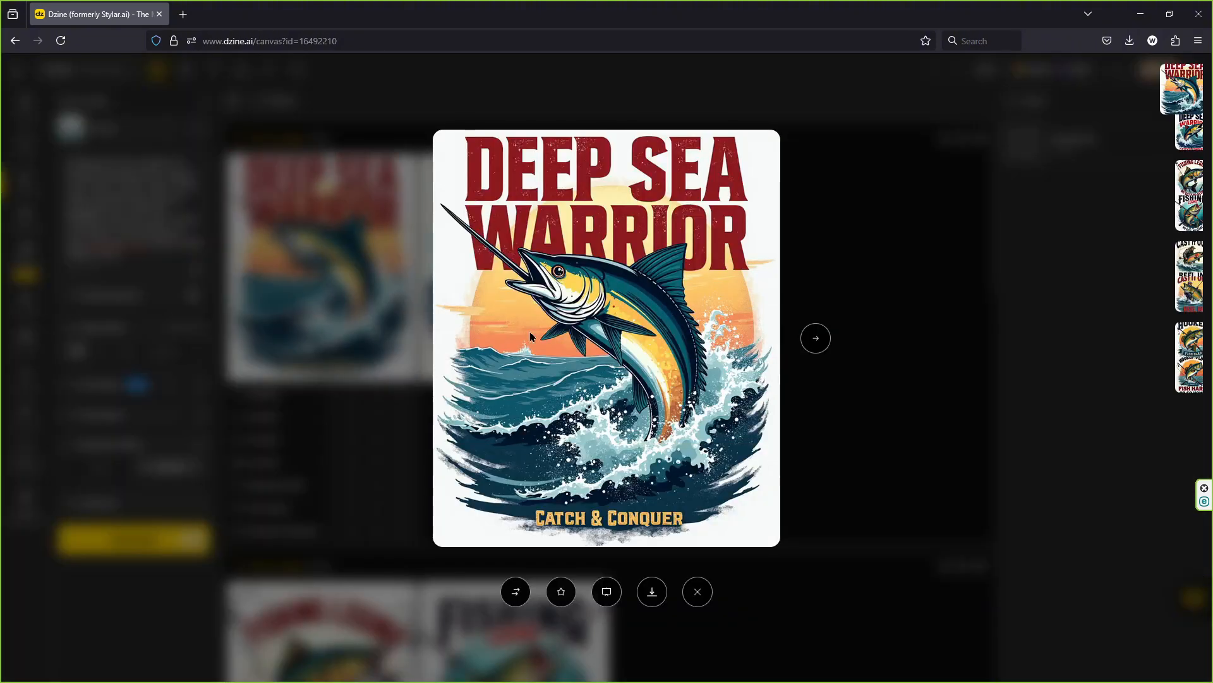
{"action": "left_click", "coordinate": [816, 338]}
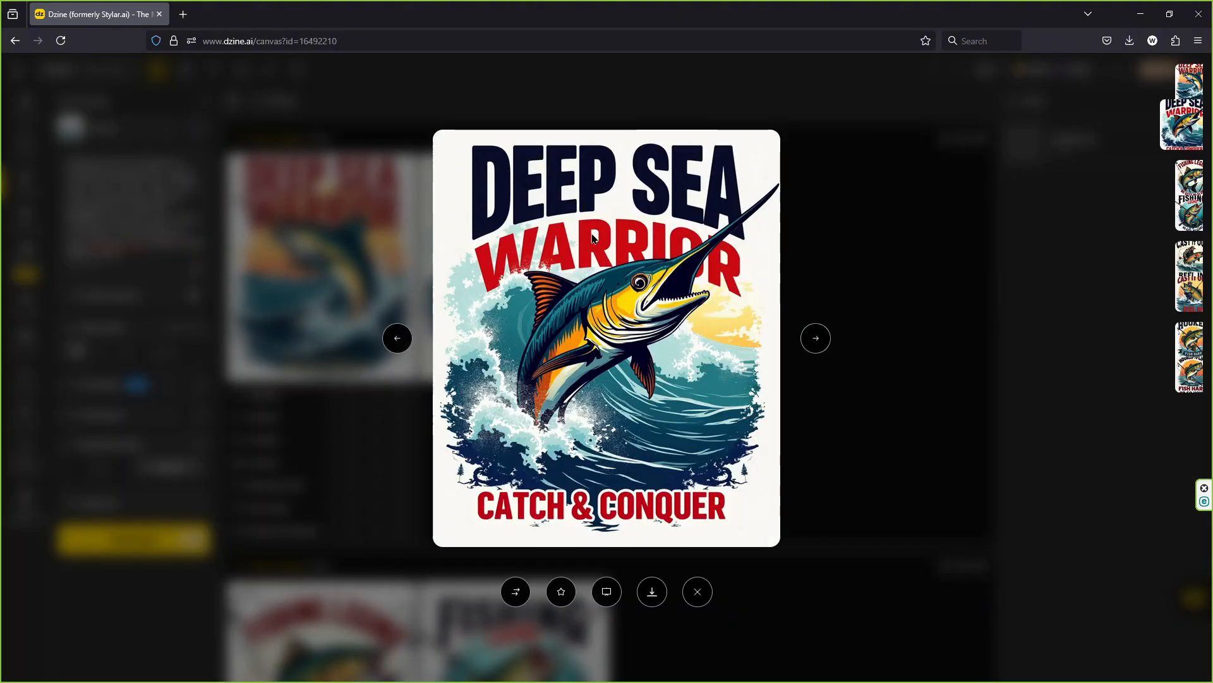
{"action": "left_click", "coordinate": [651, 594]}
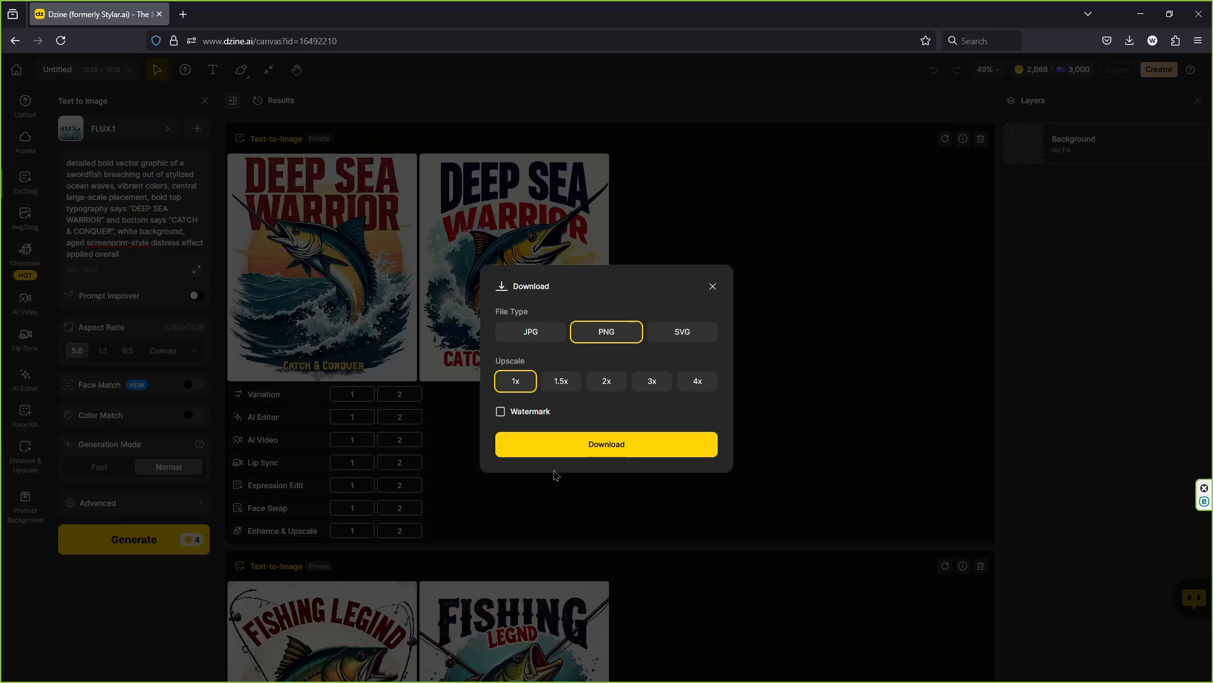
{"action": "left_click", "coordinate": [566, 457]}
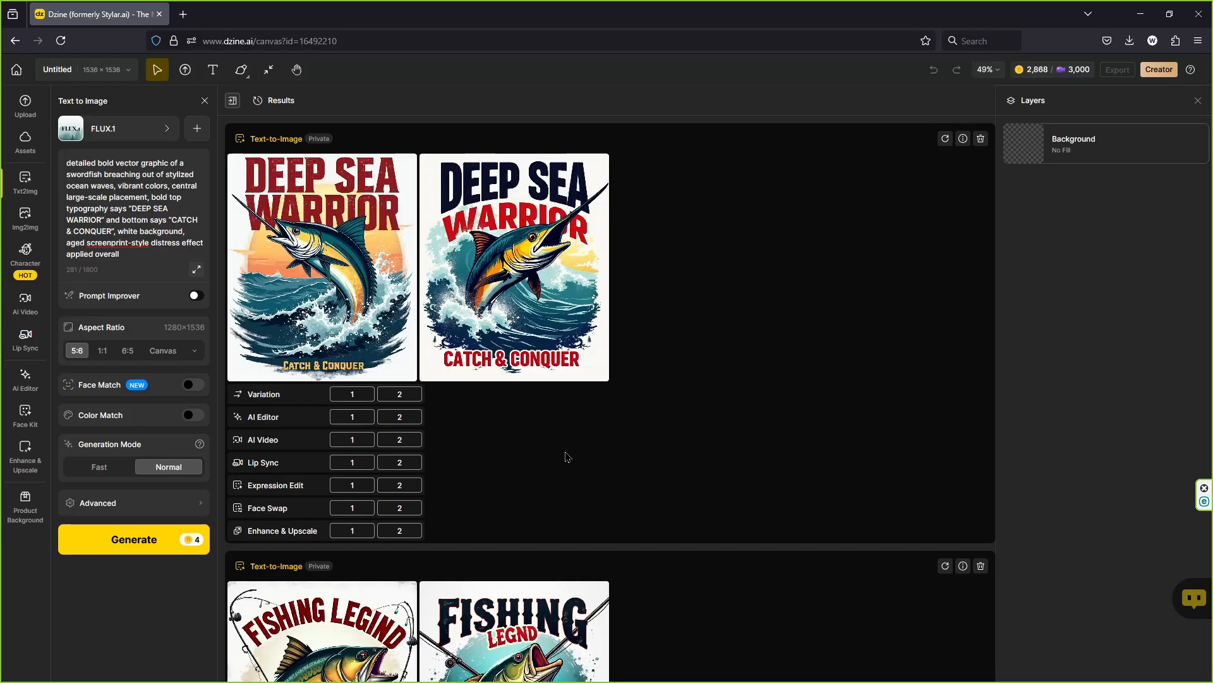
Step: Review enlarged previews of the earlier "NO GUTS NO GLORY", "CAST IT OUT" and "HOOKED" designs, then close the preview
{"action": "scroll", "coordinate": [566, 455], "scroll_direction": "down", "scroll_amount": 5}
{"action": "left_click", "coordinate": [372, 426]}
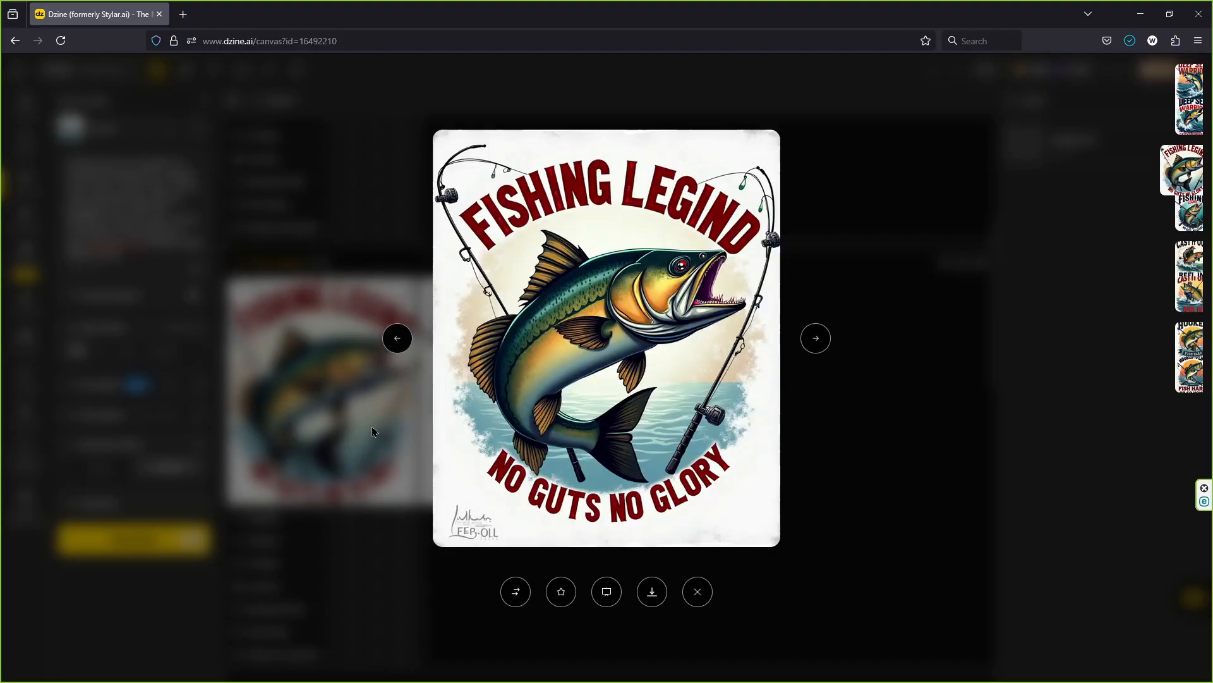
{"action": "left_click", "coordinate": [814, 341]}
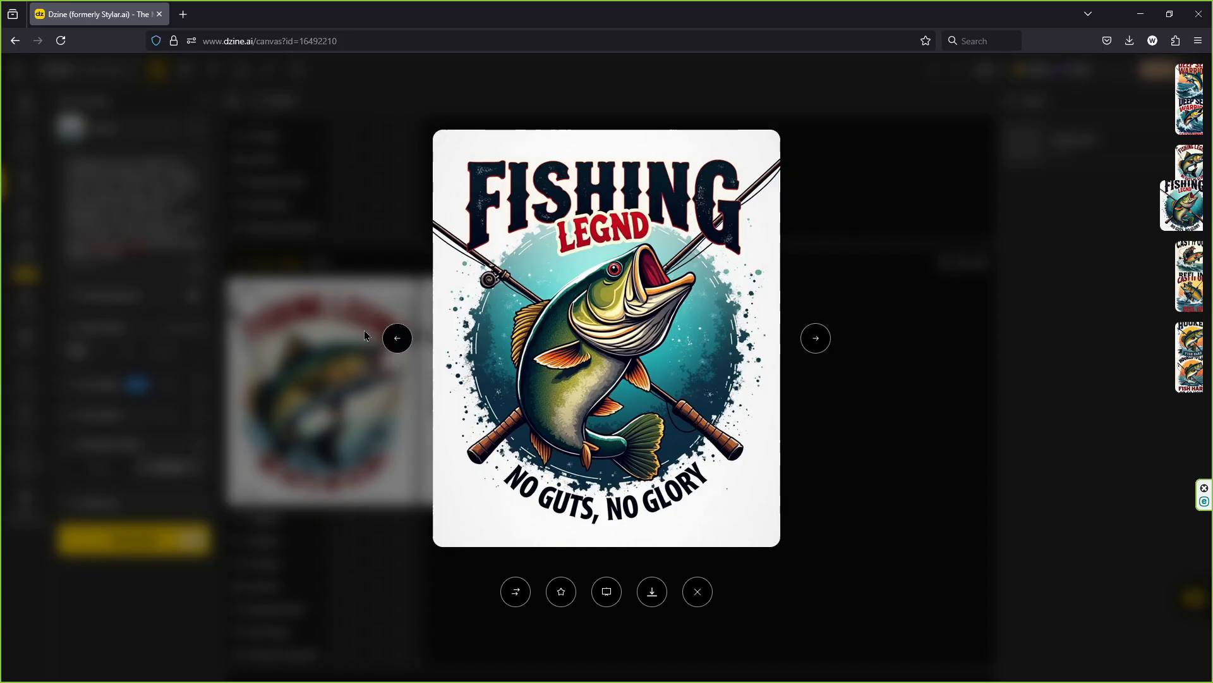
{"action": "left_click", "coordinate": [395, 340]}
{"action": "left_click", "coordinate": [815, 339]}
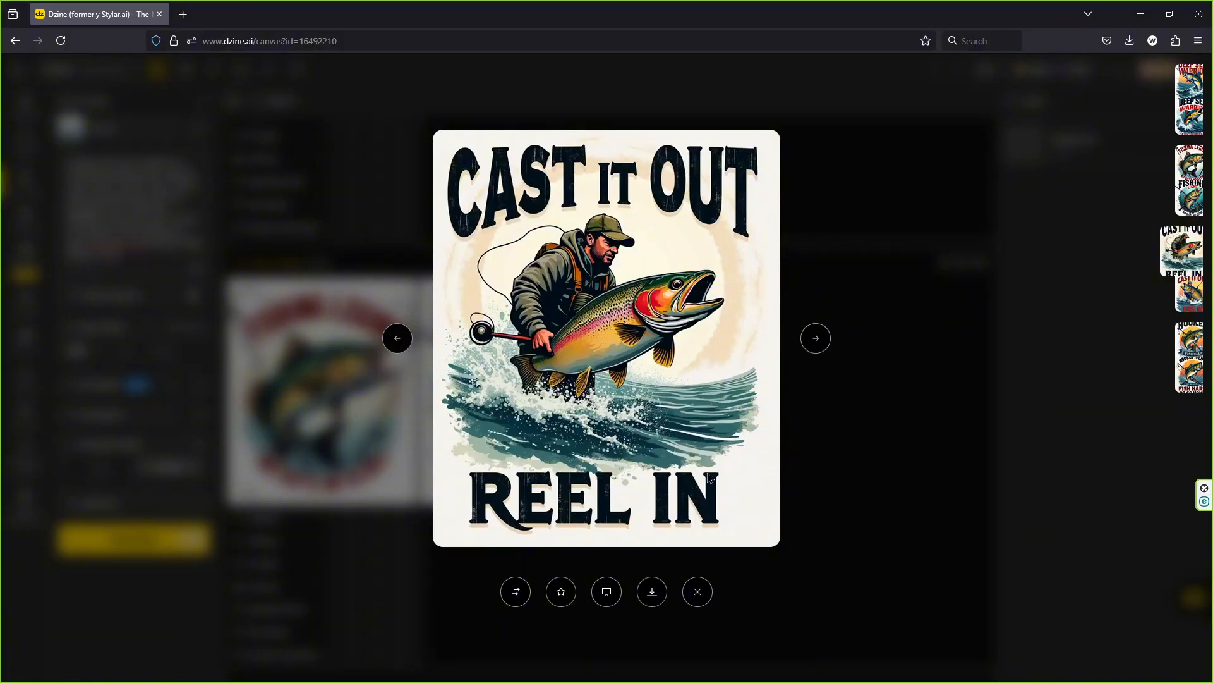
{"action": "left_click", "coordinate": [812, 339]}
{"action": "left_click", "coordinate": [814, 340]}
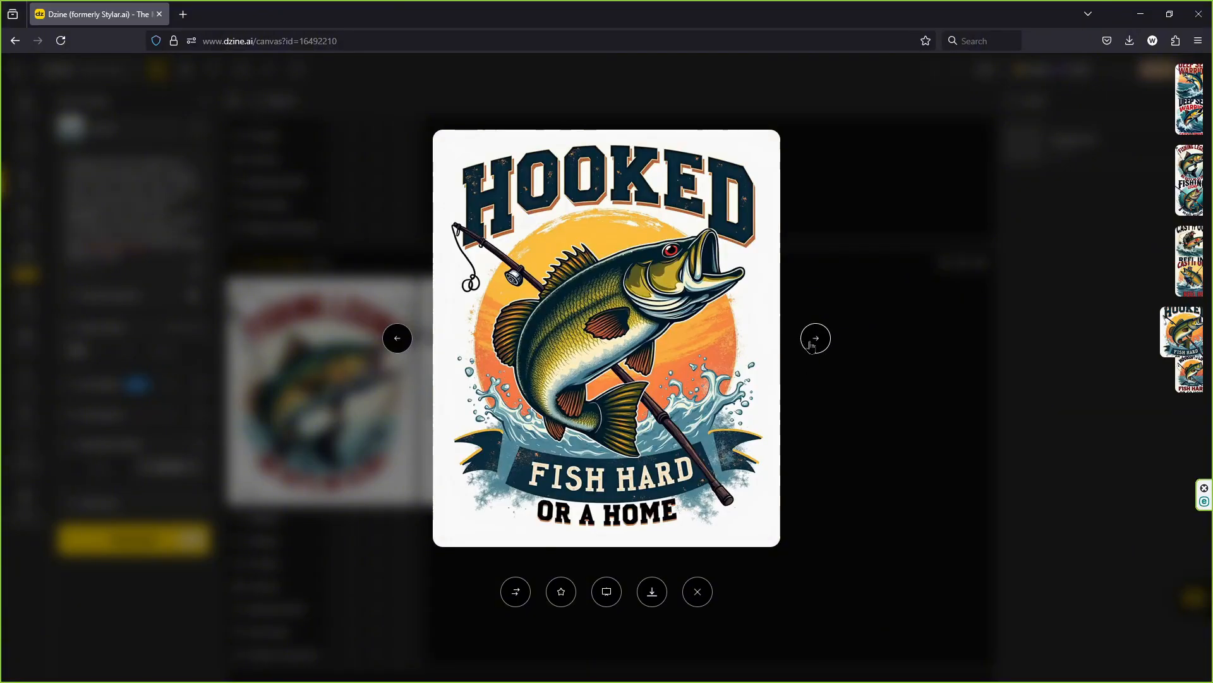
{"action": "left_click", "coordinate": [814, 340]}
{"action": "left_click", "coordinate": [812, 347]}
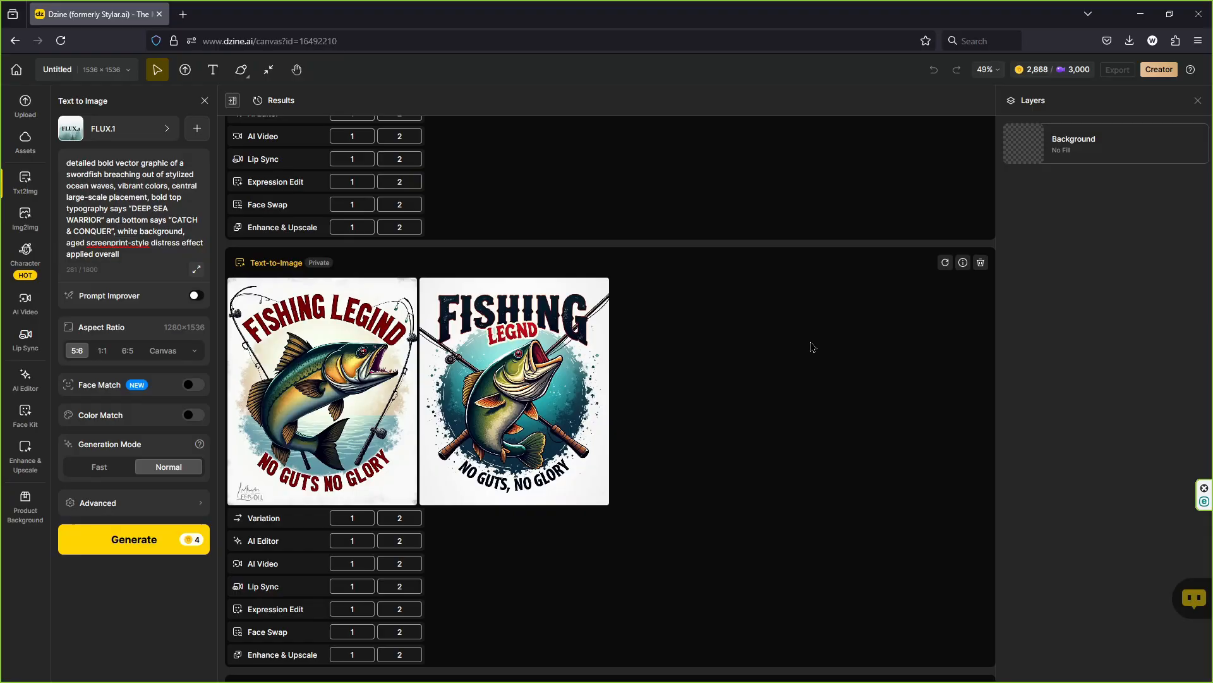